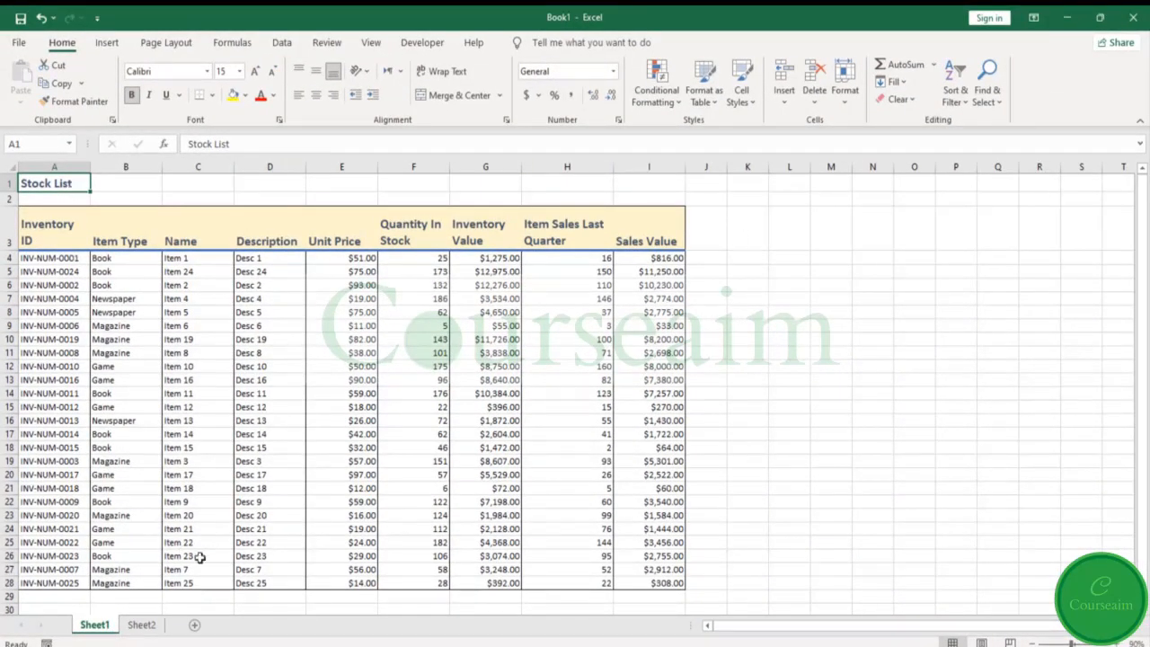
# - Rename Sheet1, the sheet holding the inventory table, as Stock List
pyautogui.click(143, 624)
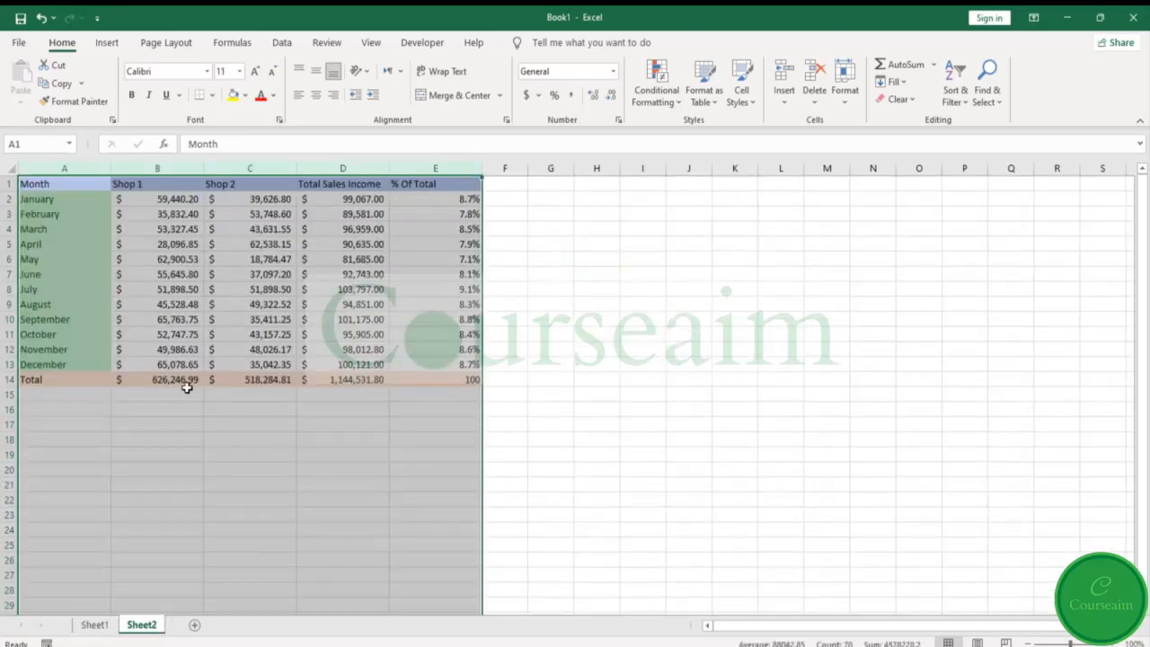
pyautogui.click(70, 178)
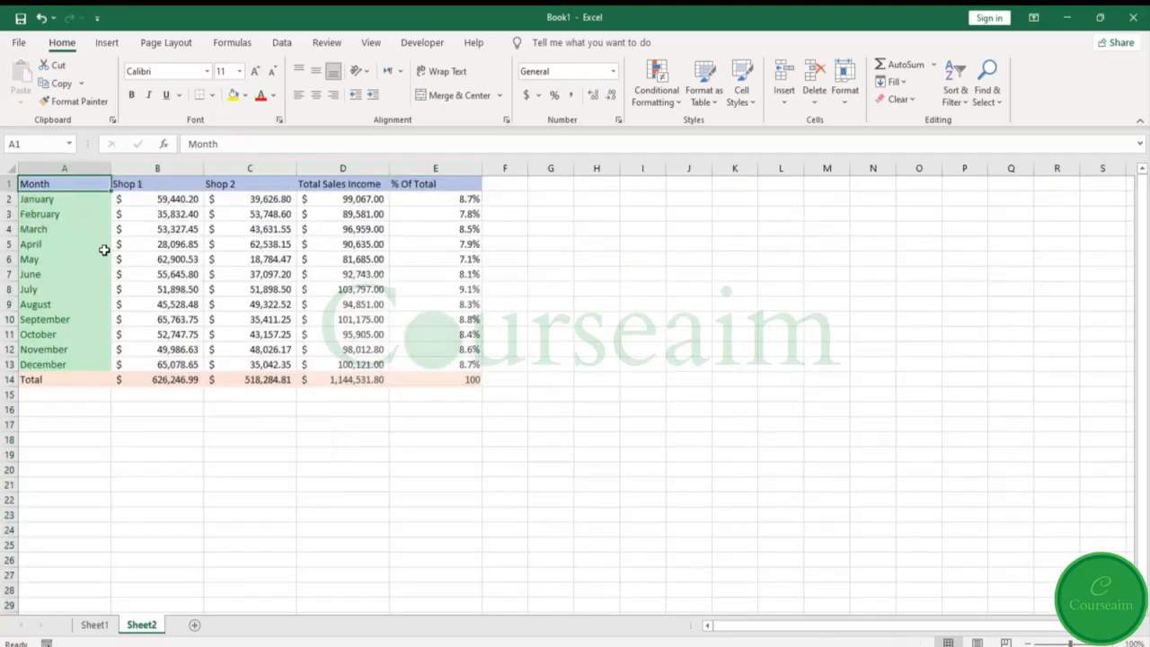
pyautogui.click(96, 625)
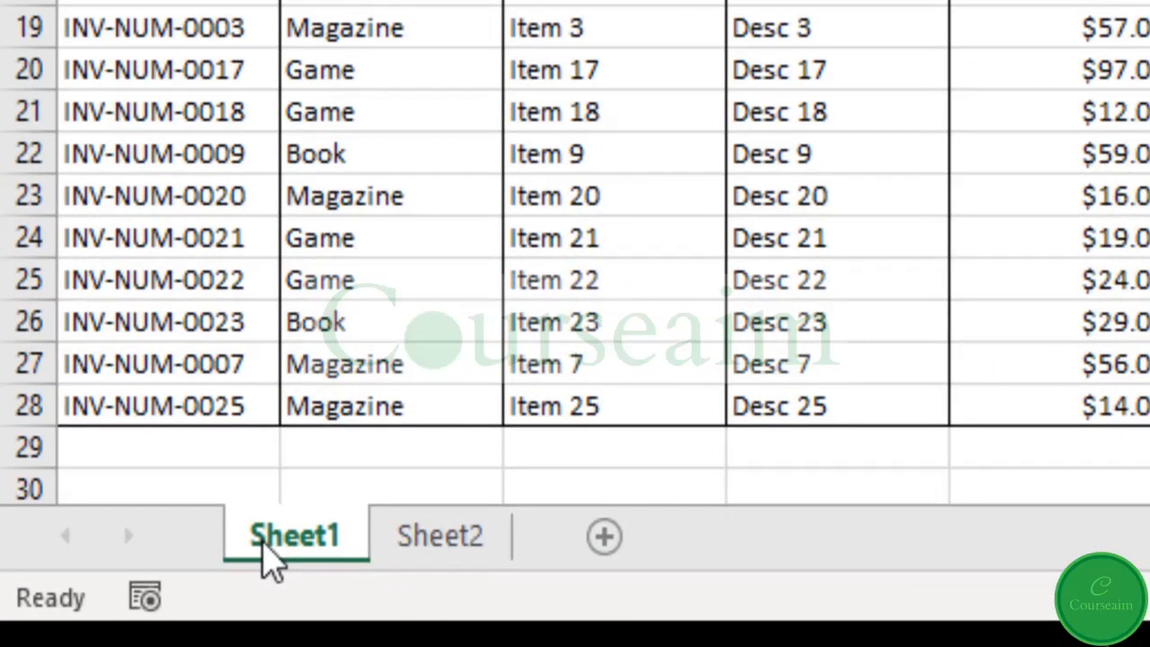
pyautogui.doubleClick(275, 537)
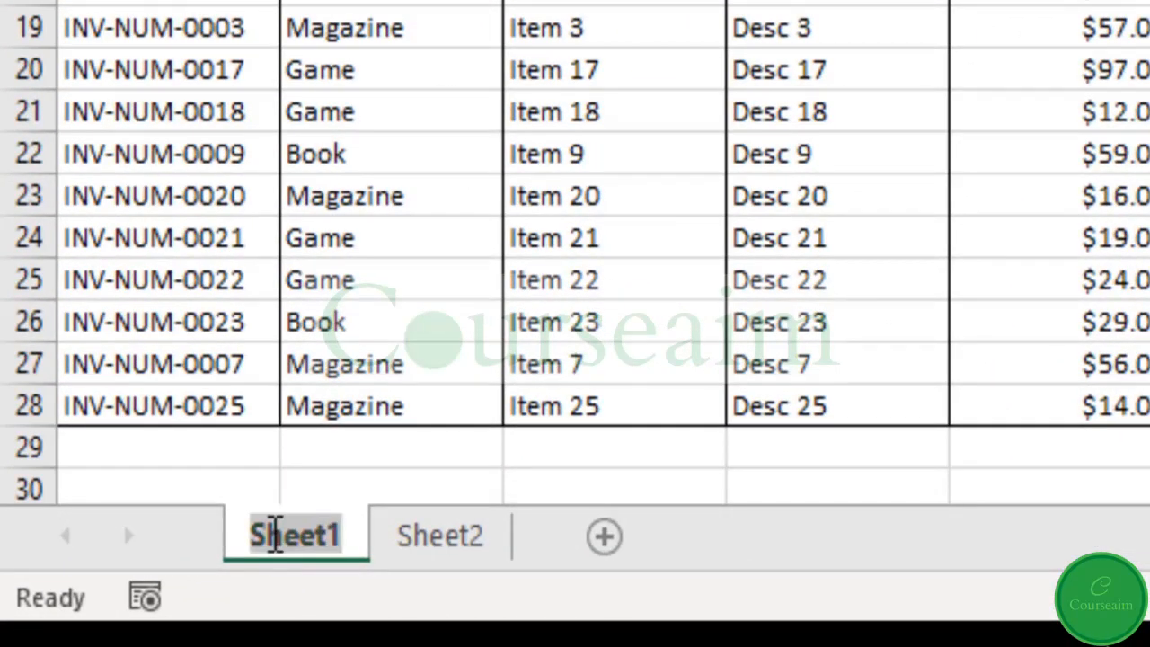
pyautogui.write('St')
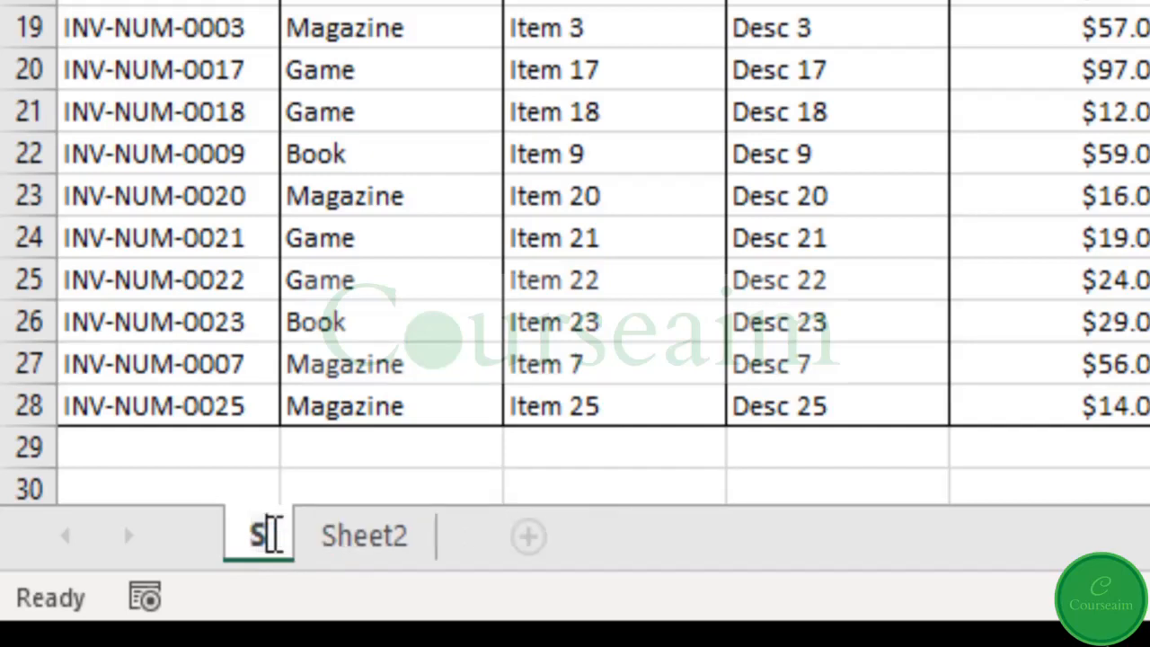
pyautogui.write('o')
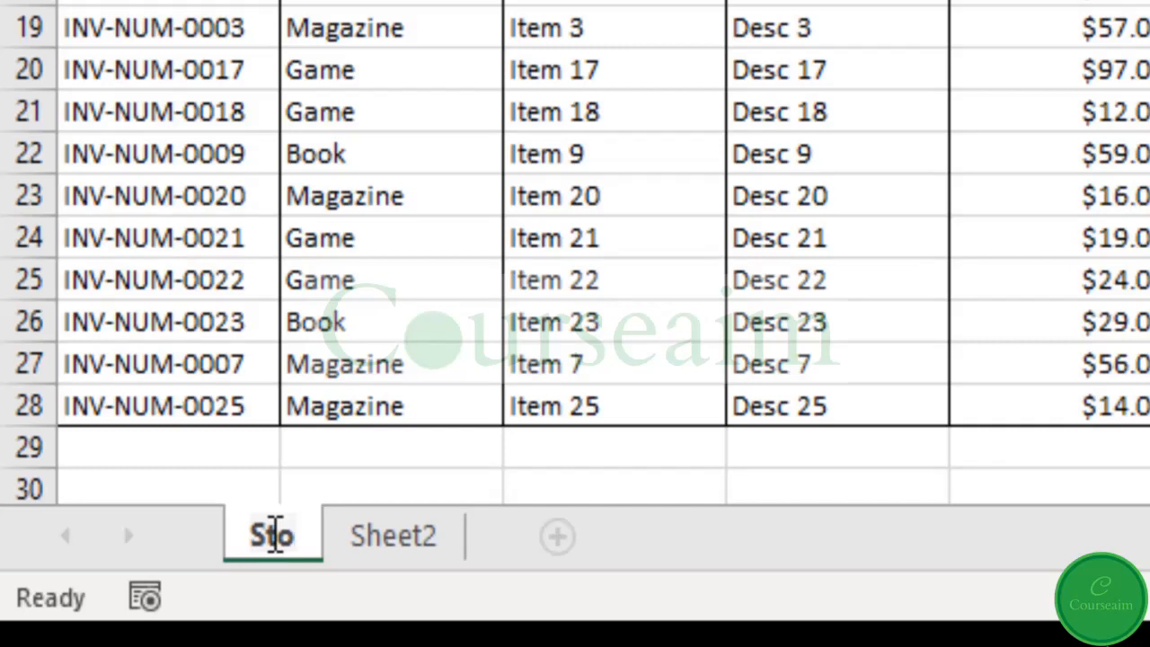
pyautogui.write('ck ')
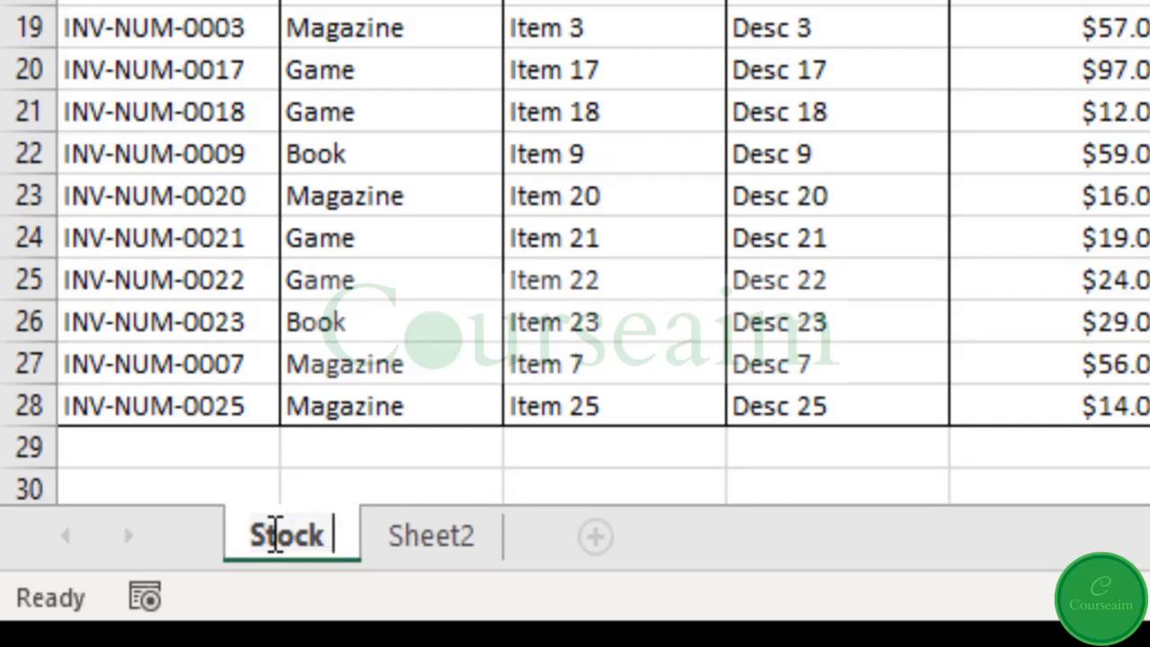
pyautogui.write('List')
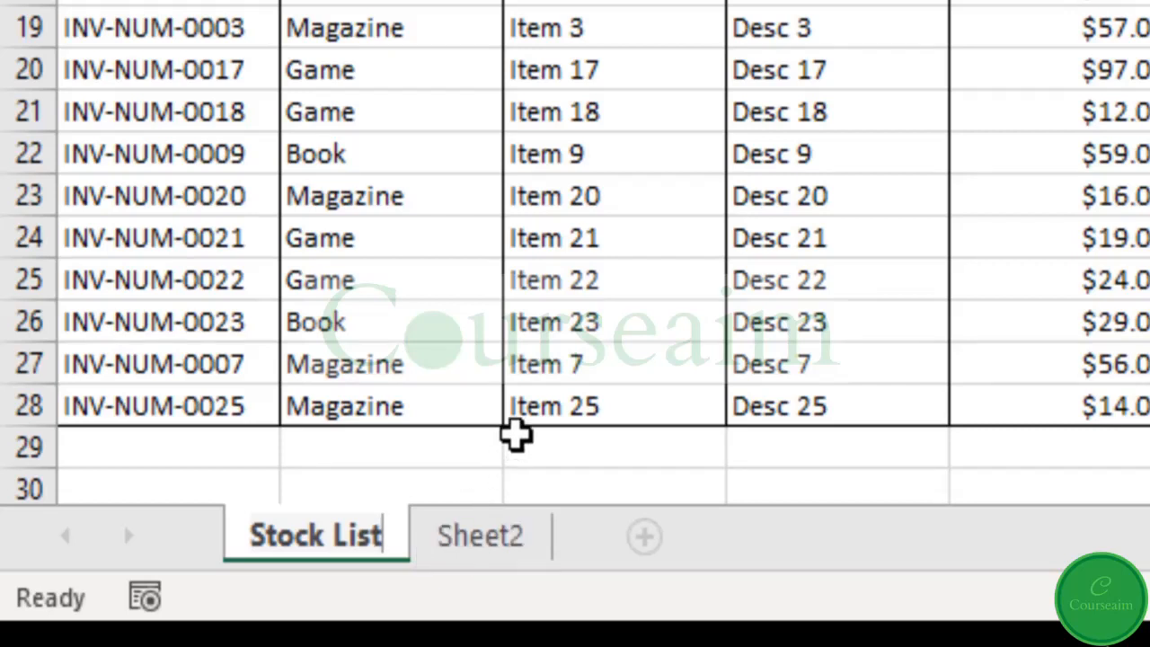
pyautogui.click(514, 435)
# - Rename Sheet2, the sheet with the monthly shop sales, as Annual Summary
pyautogui.click(464, 550)
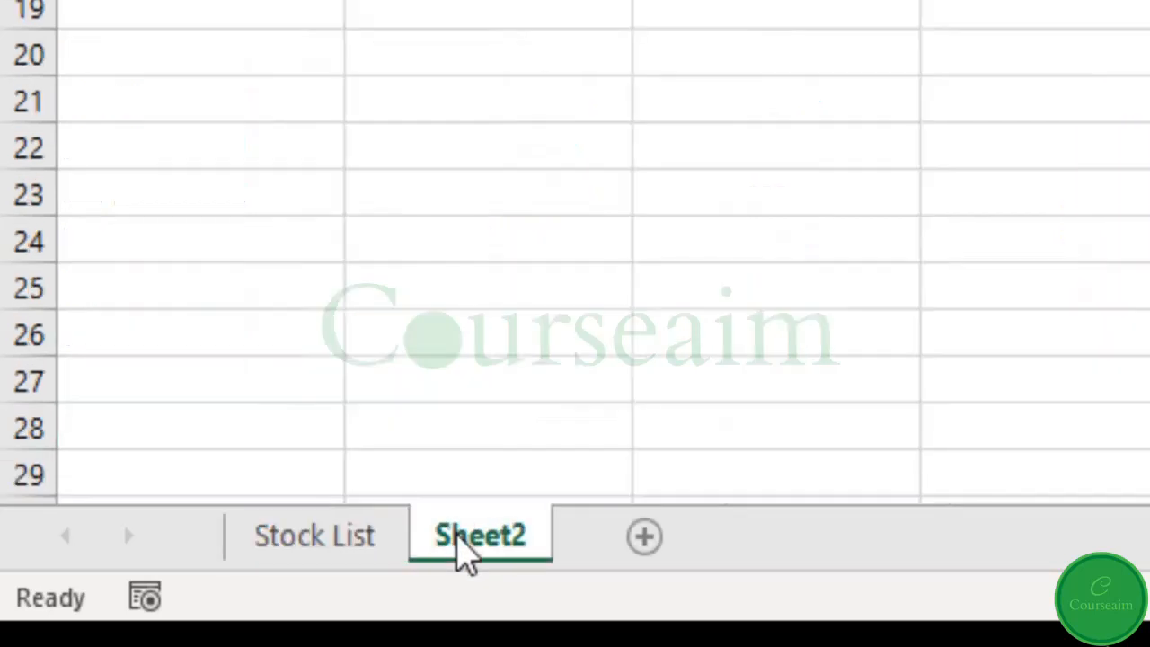
pyautogui.doubleClick(481, 536)
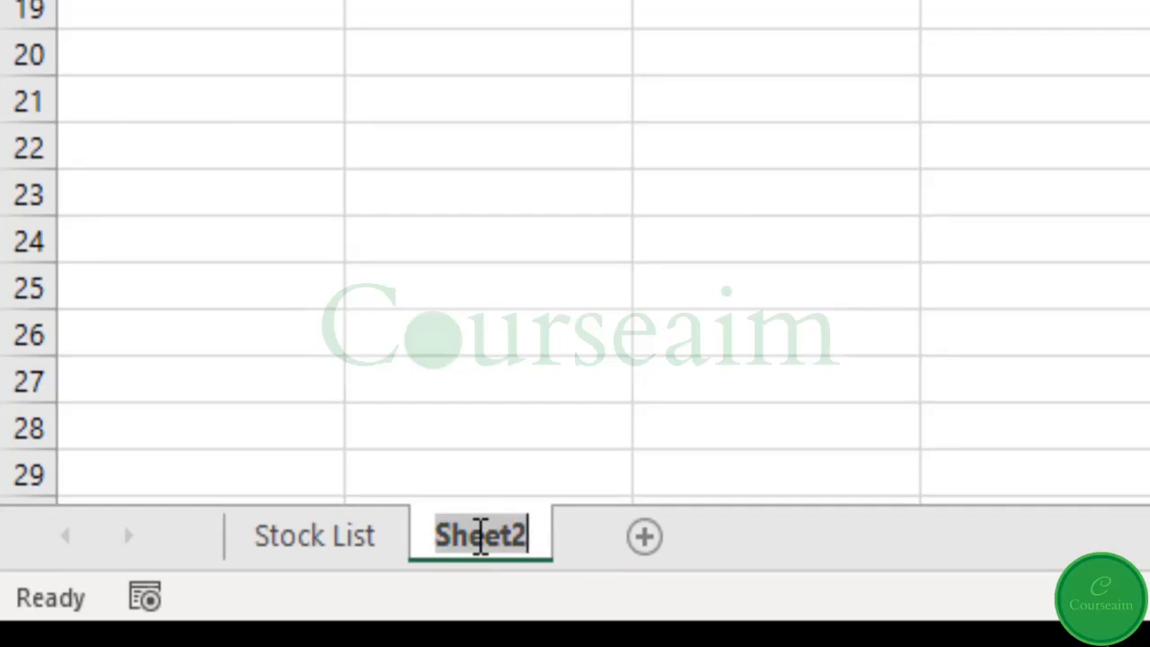
pyautogui.write('Annual Summ')
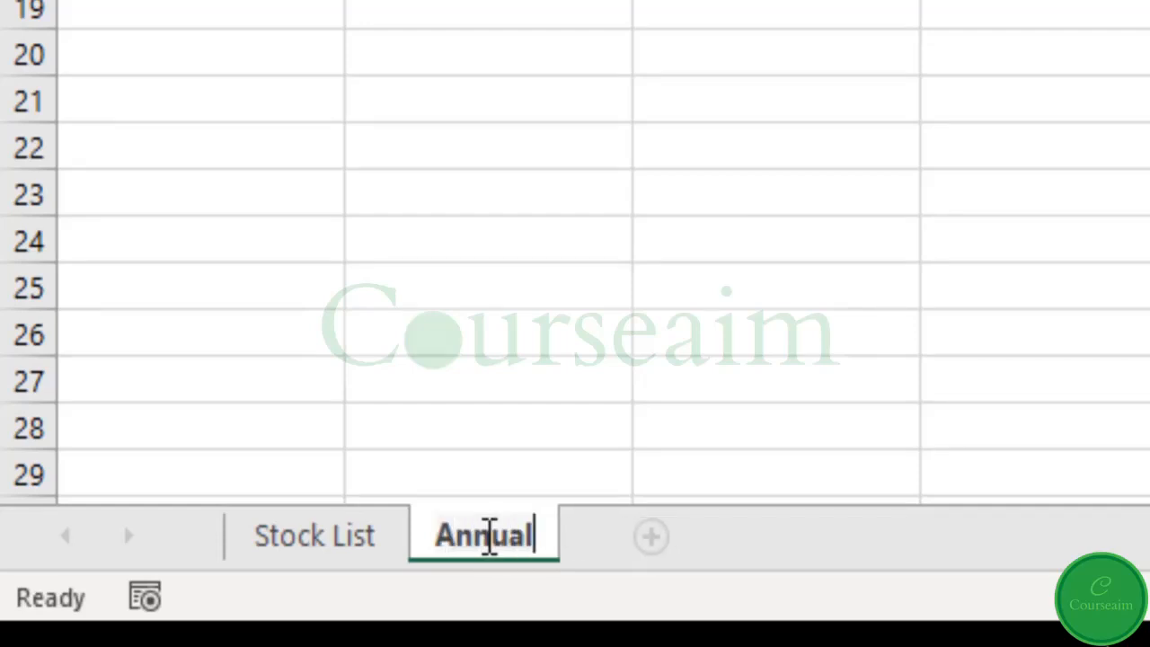
pyautogui.write('ary')
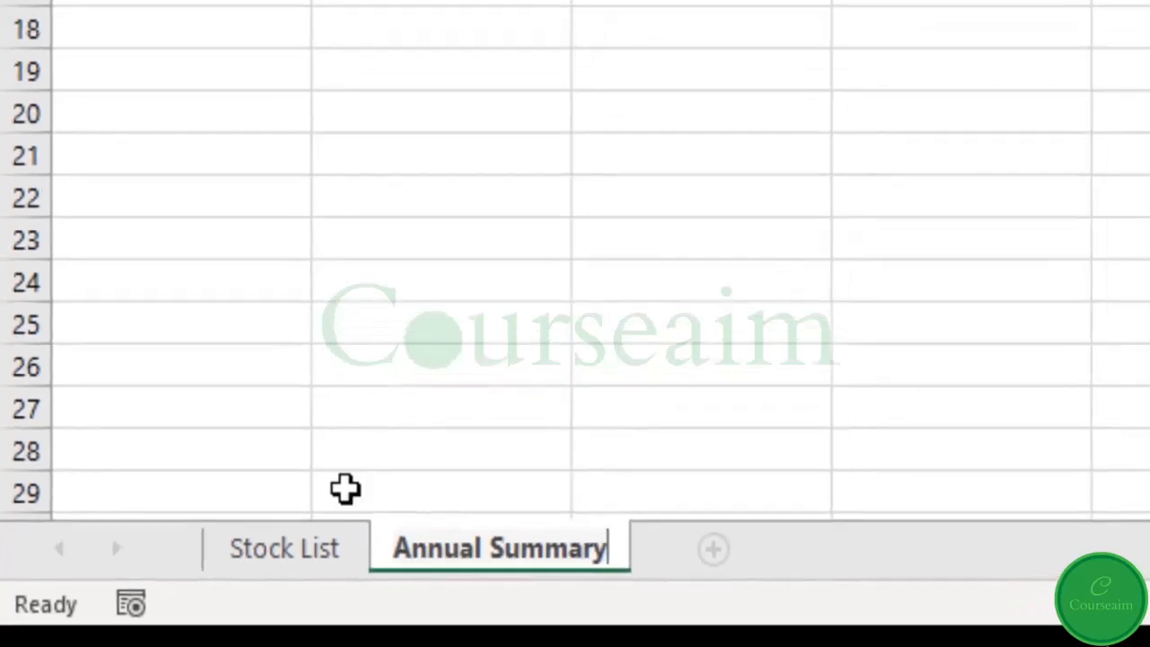
pyautogui.press('Return')
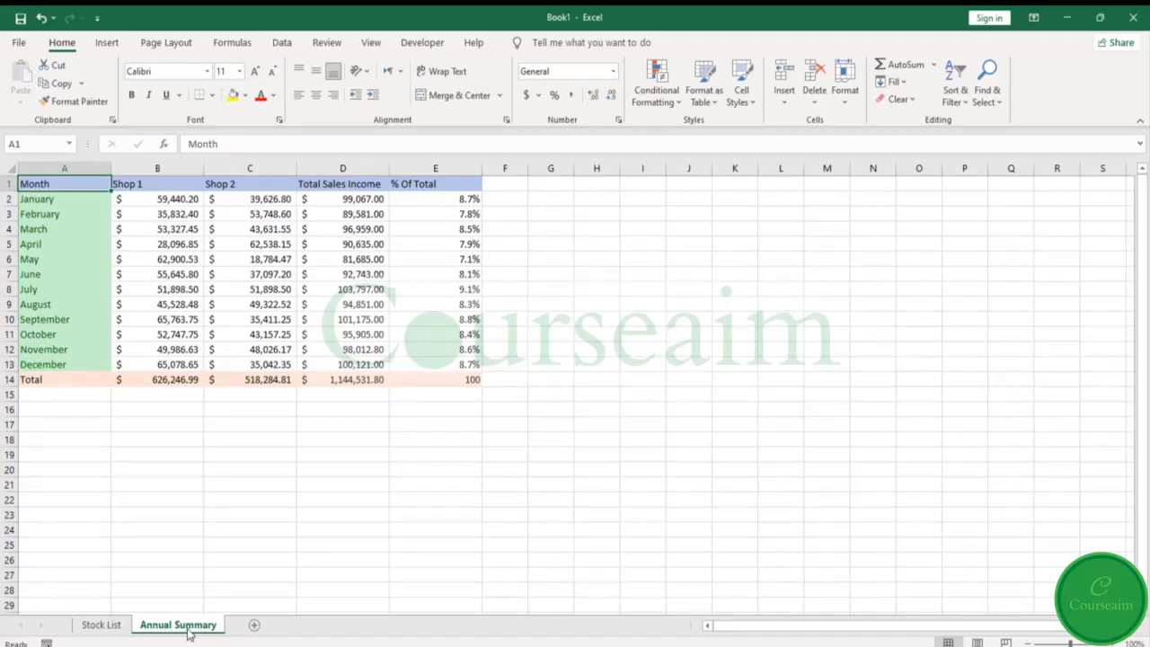
# - Add a new blank worksheet and move it to the end, after Annual Summary
pyautogui.moveTo(199, 629); pyautogui.dragTo(235, 632)
pyautogui.click(254, 625)
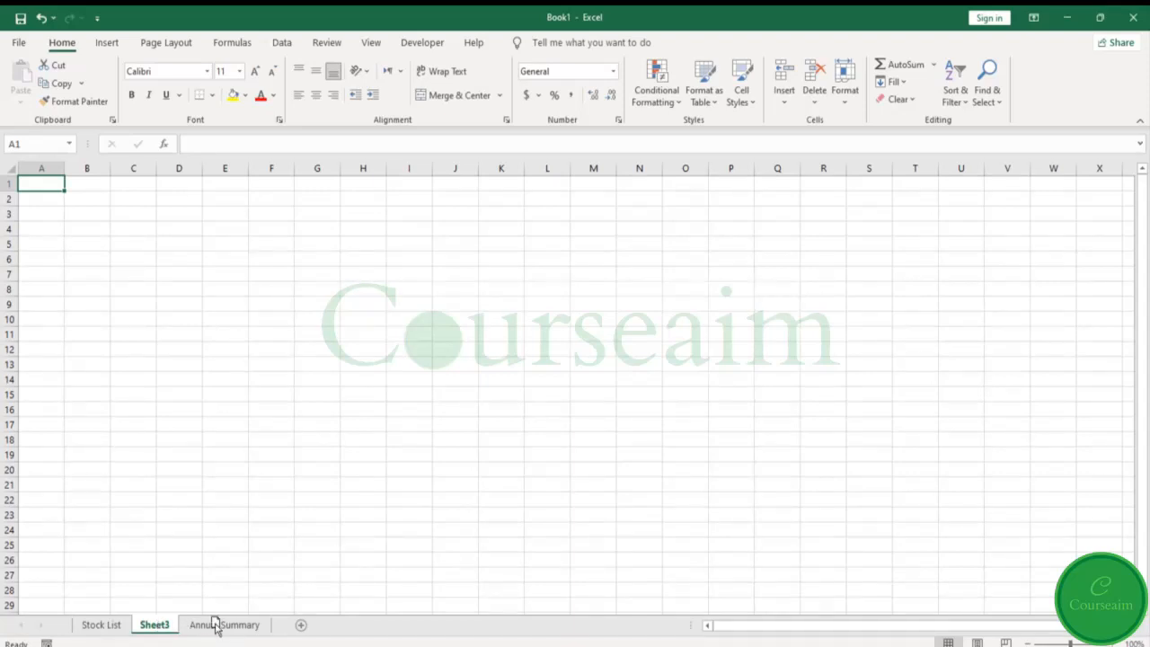
pyautogui.moveTo(162, 626); pyautogui.dragTo(267, 634)
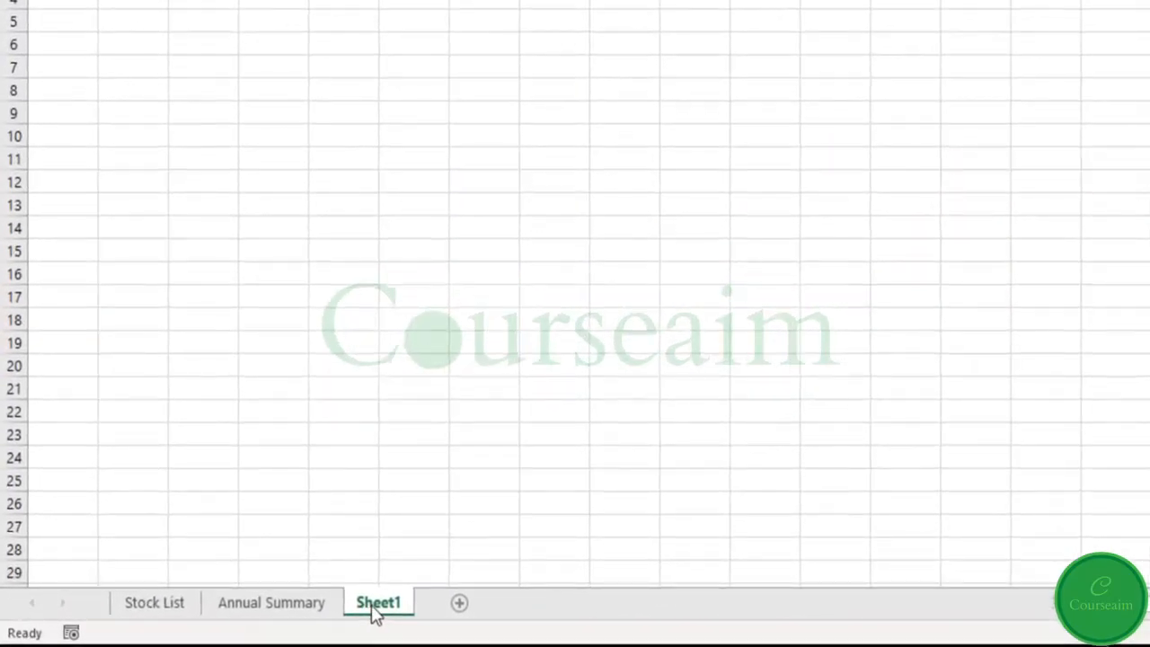
# - Delete the blank worksheet Sheet3 from the workbook
pyautogui.rightClick(375, 611)
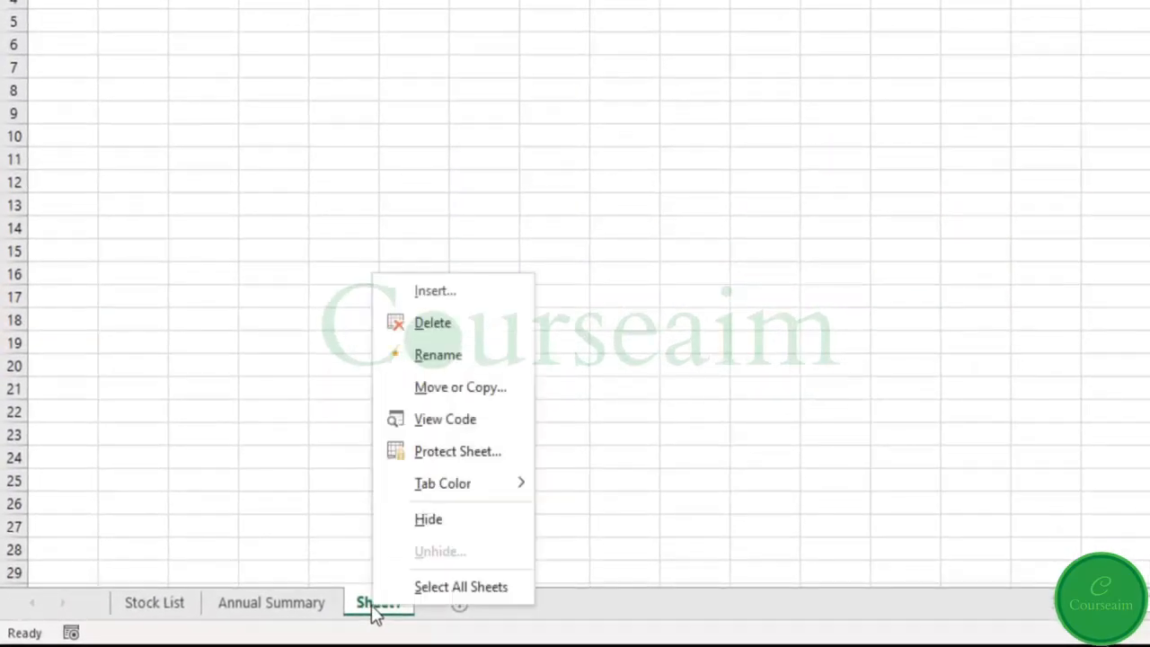
pyautogui.click(472, 338)
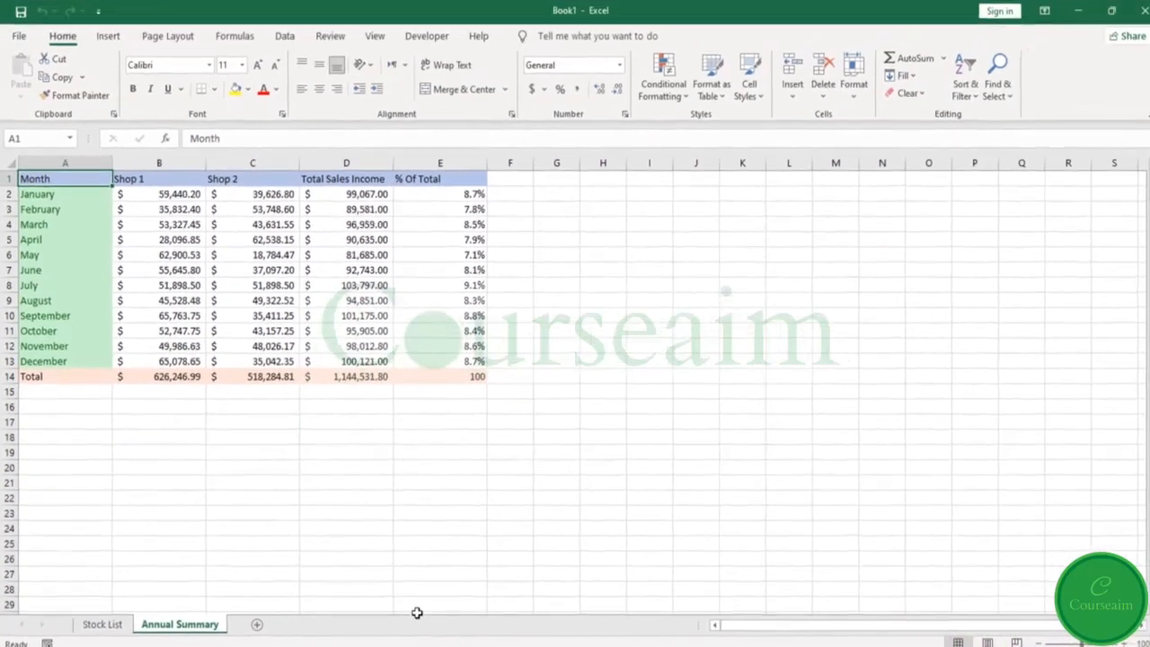
# - Set the Stock List sheet's tab color to the standard red
pyautogui.click(112, 628)
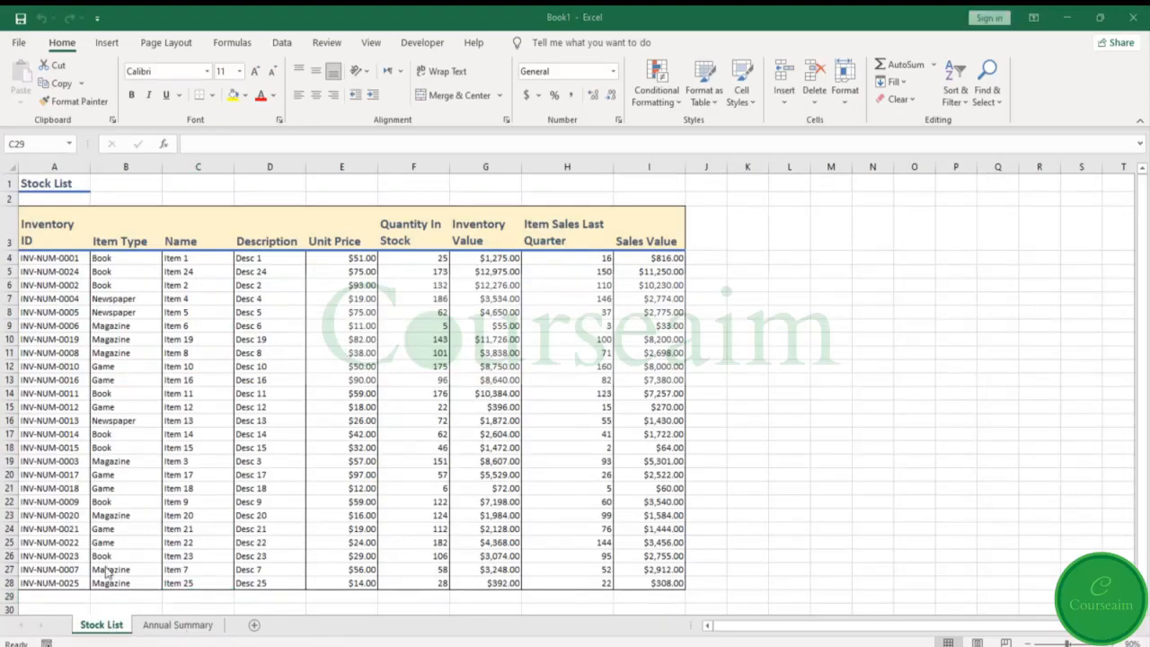
pyautogui.click(105, 629)
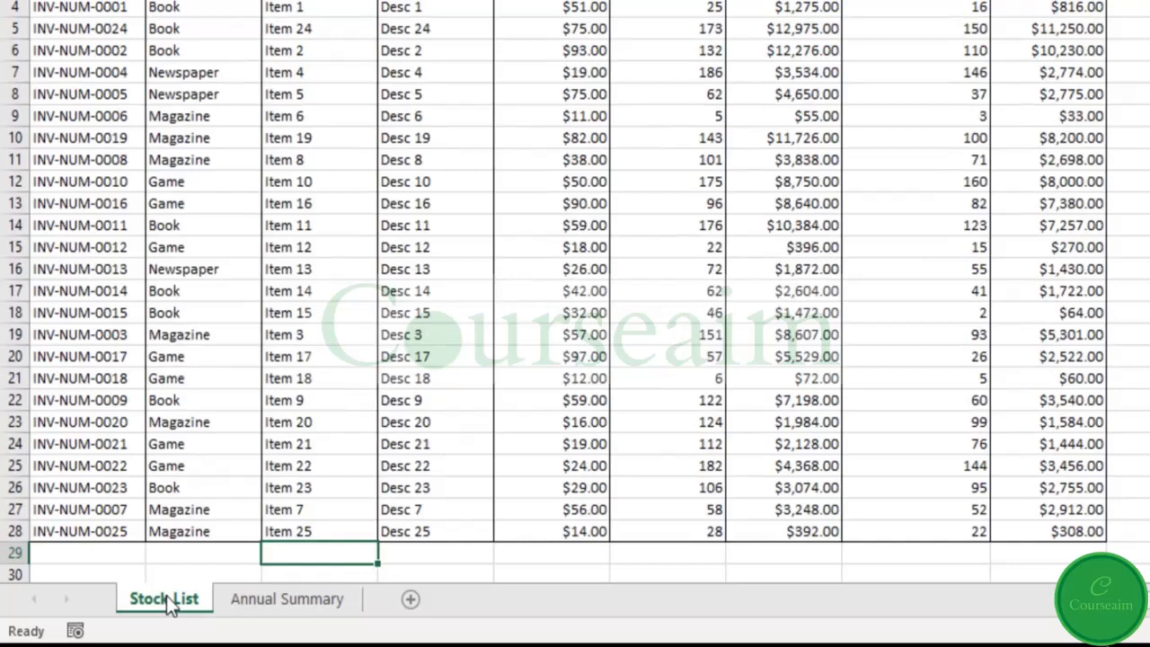
pyautogui.rightClick(104, 627)
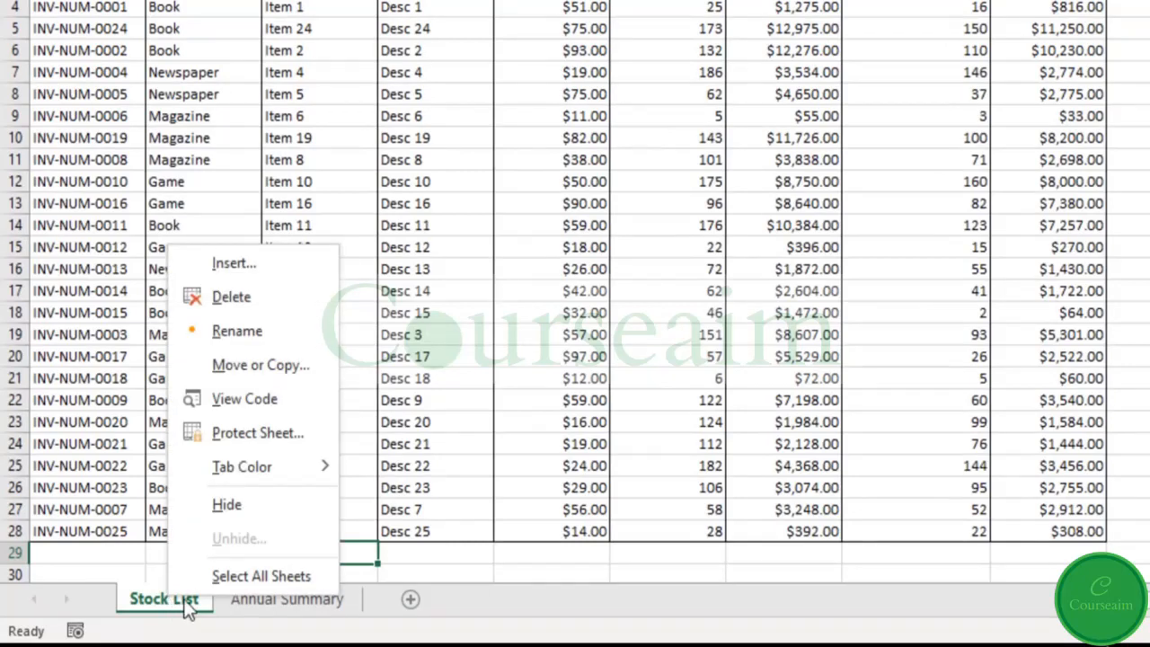
pyautogui.moveTo(281, 474)
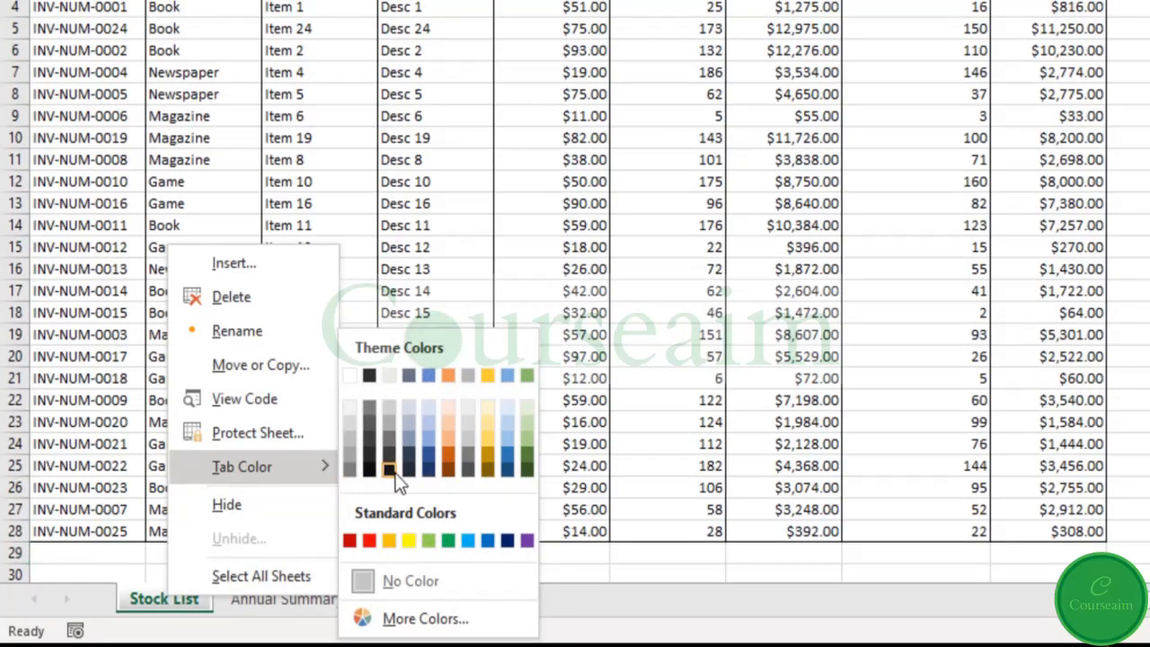
pyautogui.click(369, 540)
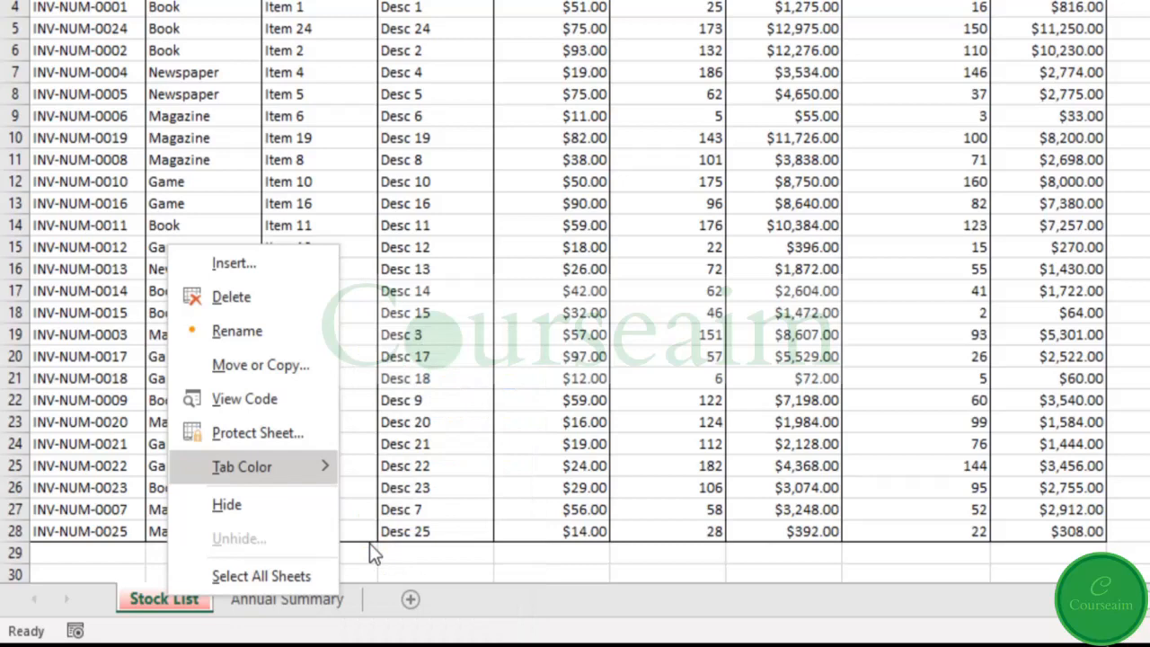
# - Set the Annual Summary sheet's tab color to the standard blue and switch between both sheets to check their tab colors
pyautogui.click(319, 599)
pyautogui.rightClick(301, 599)
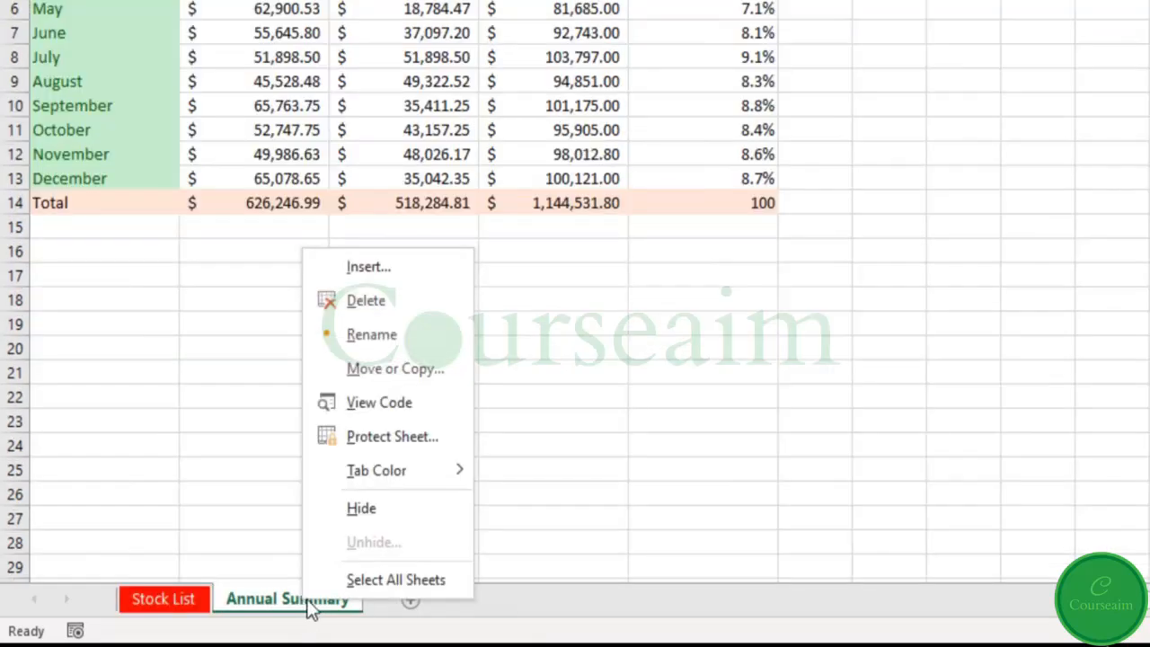
pyautogui.moveTo(352, 468)
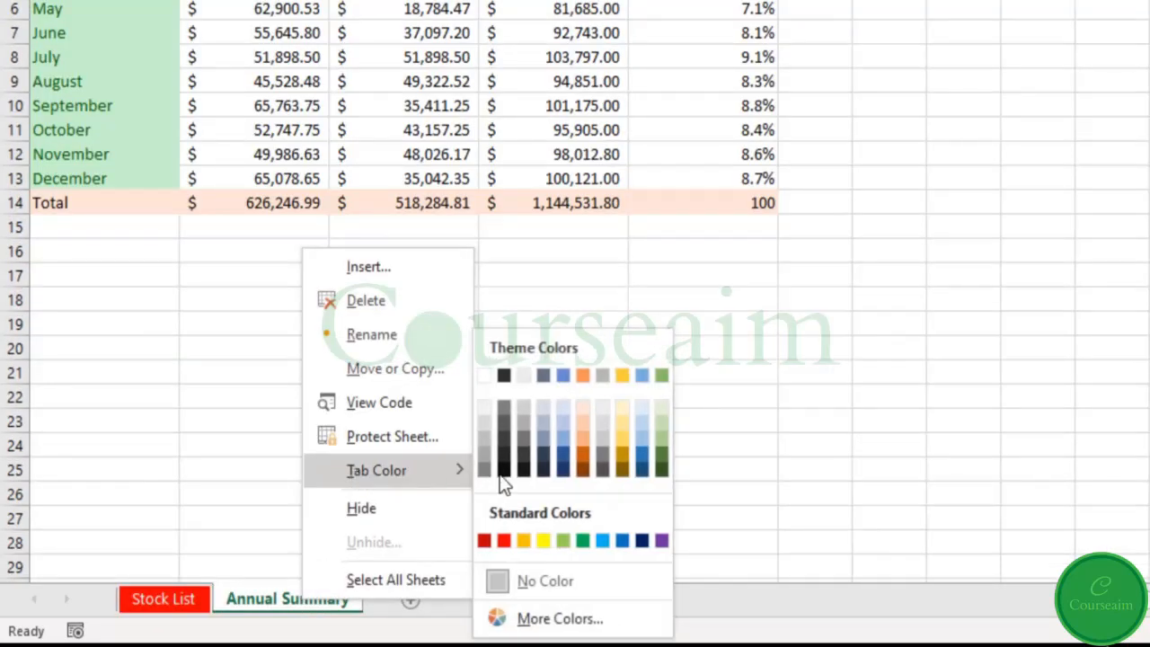
pyautogui.click(619, 544)
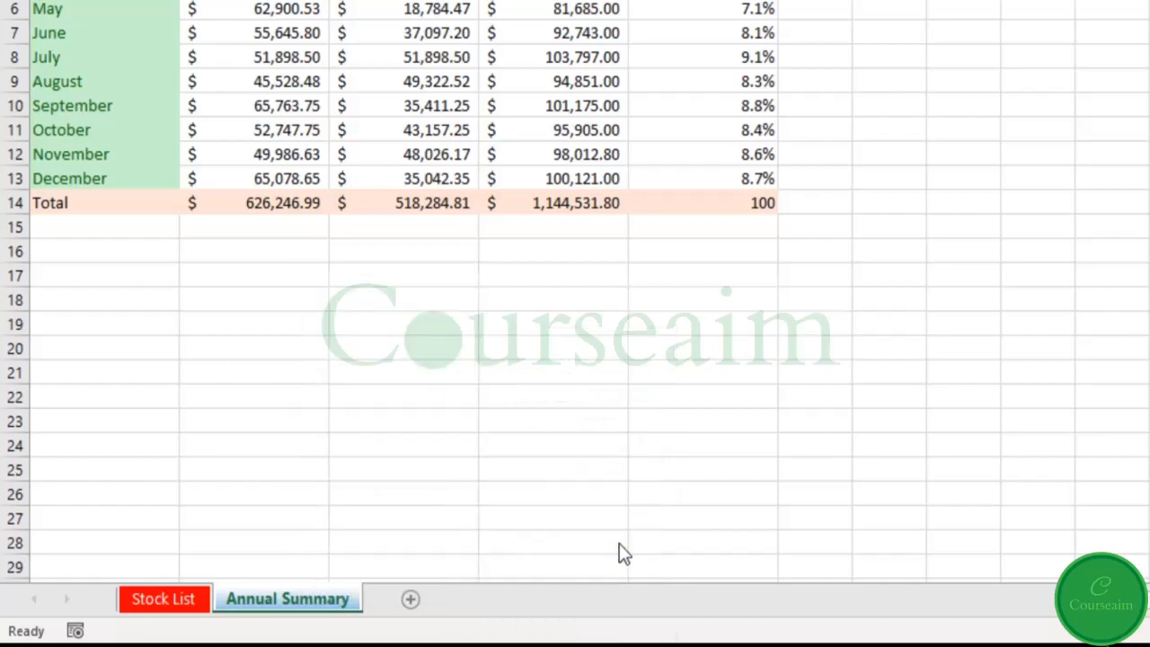
pyautogui.click(177, 598)
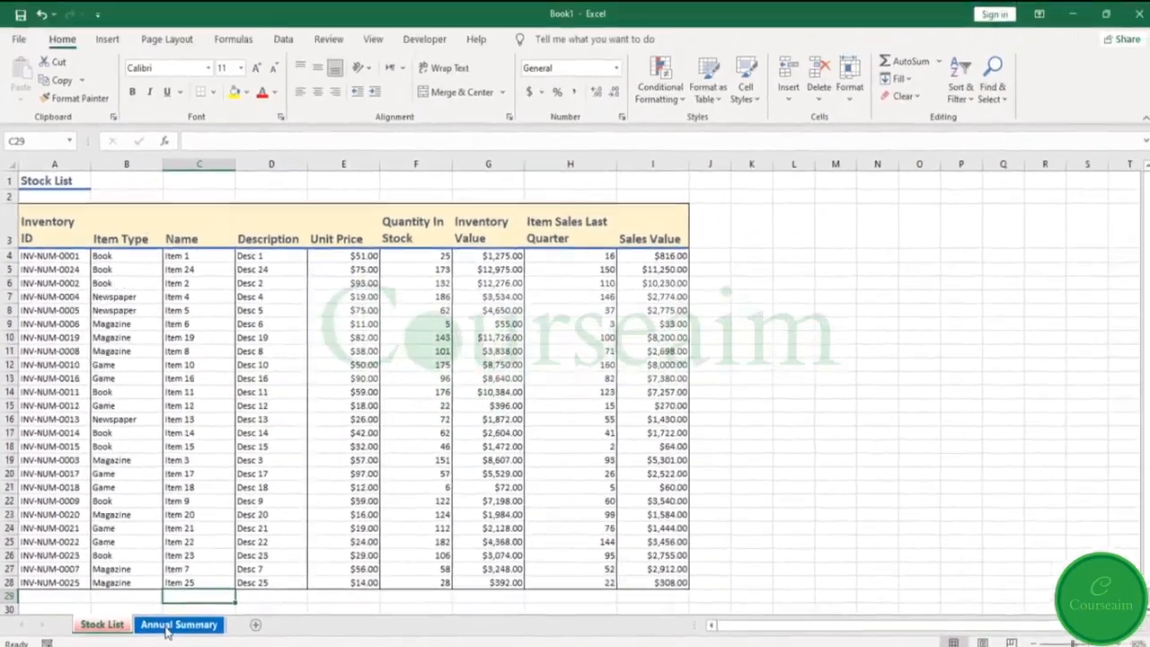
pyautogui.click(167, 627)
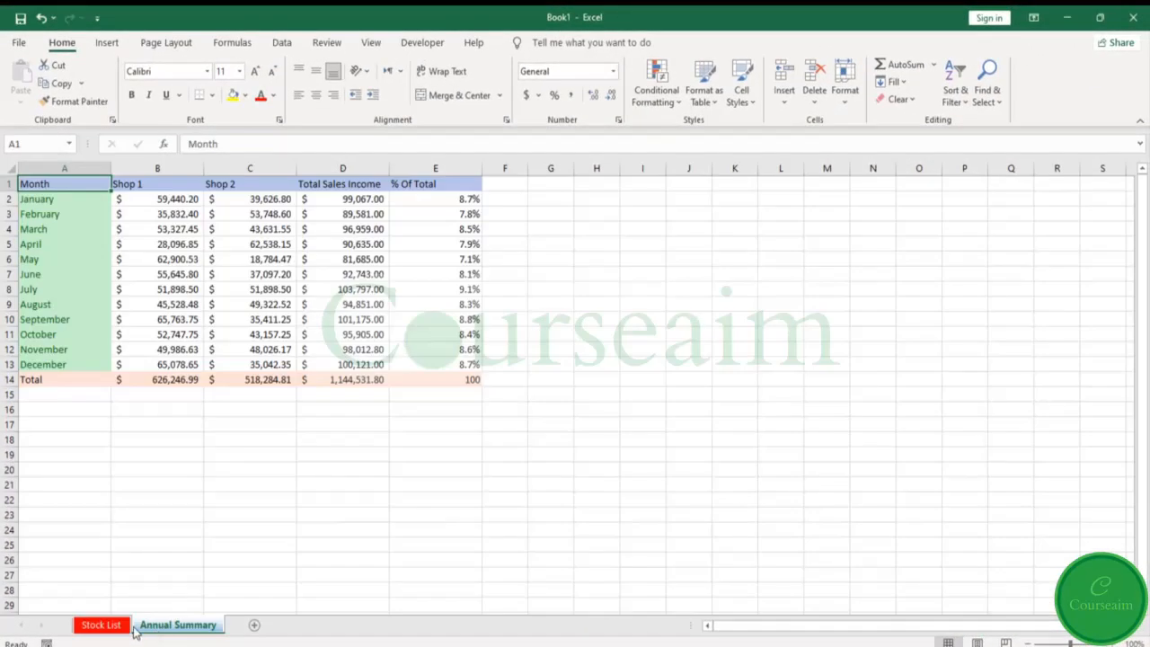
pyautogui.click(102, 626)
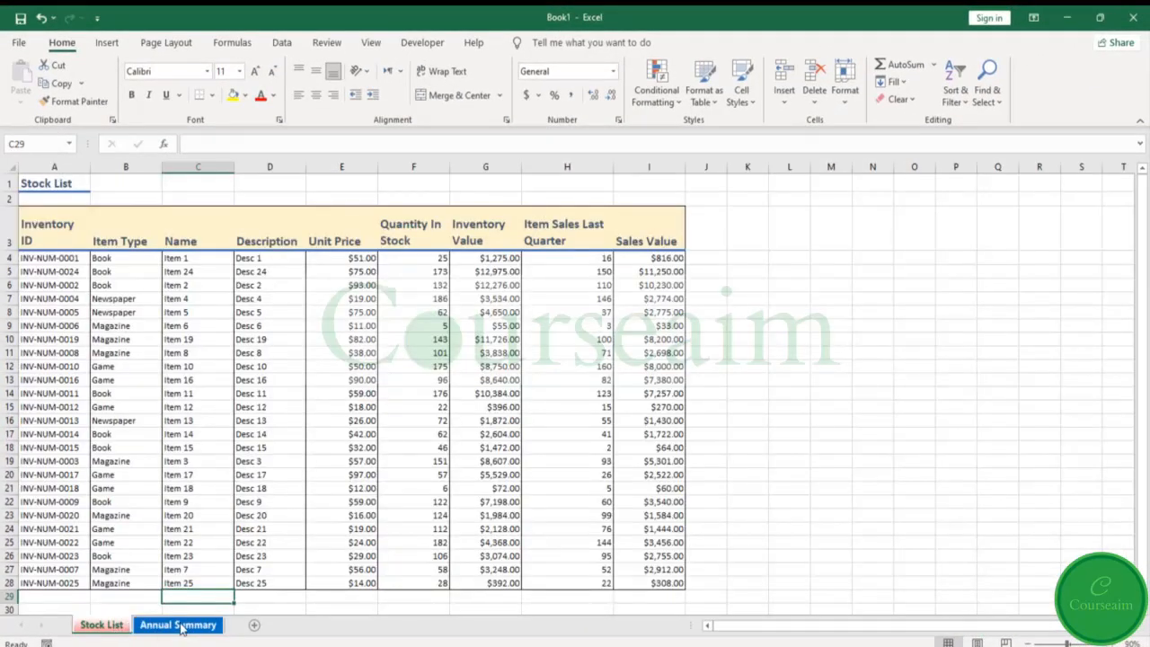
pyautogui.click(181, 628)
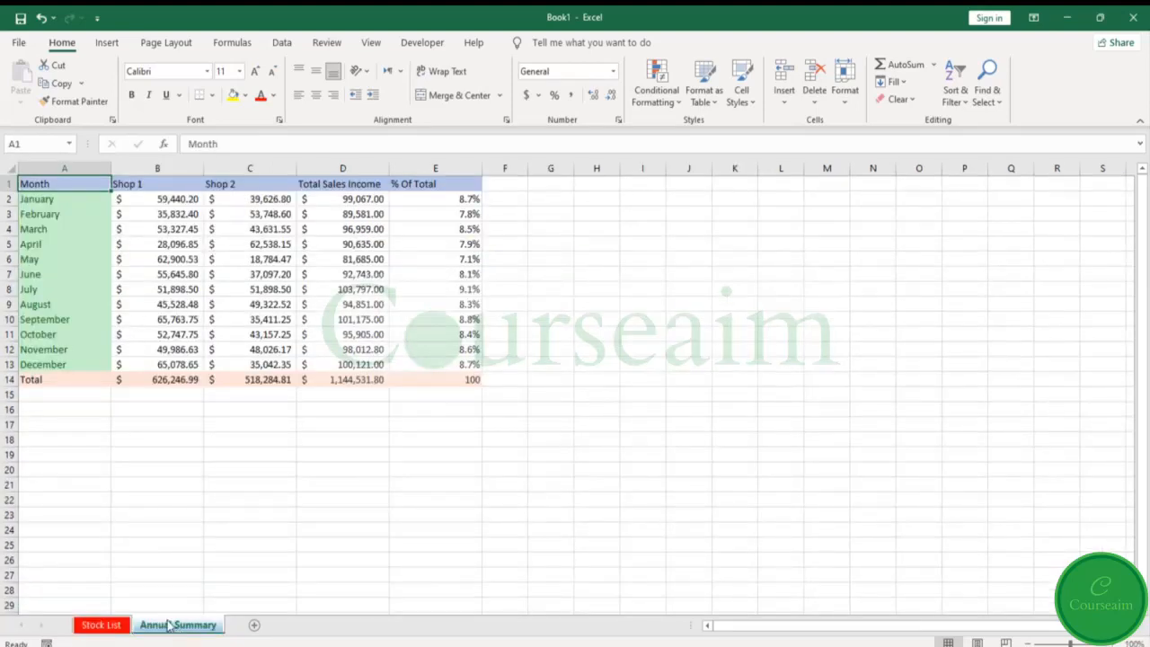
# - Protect the Stock List sheet without a password, allowing only the selection of locked and unlocked cells
pyautogui.click(103, 625)
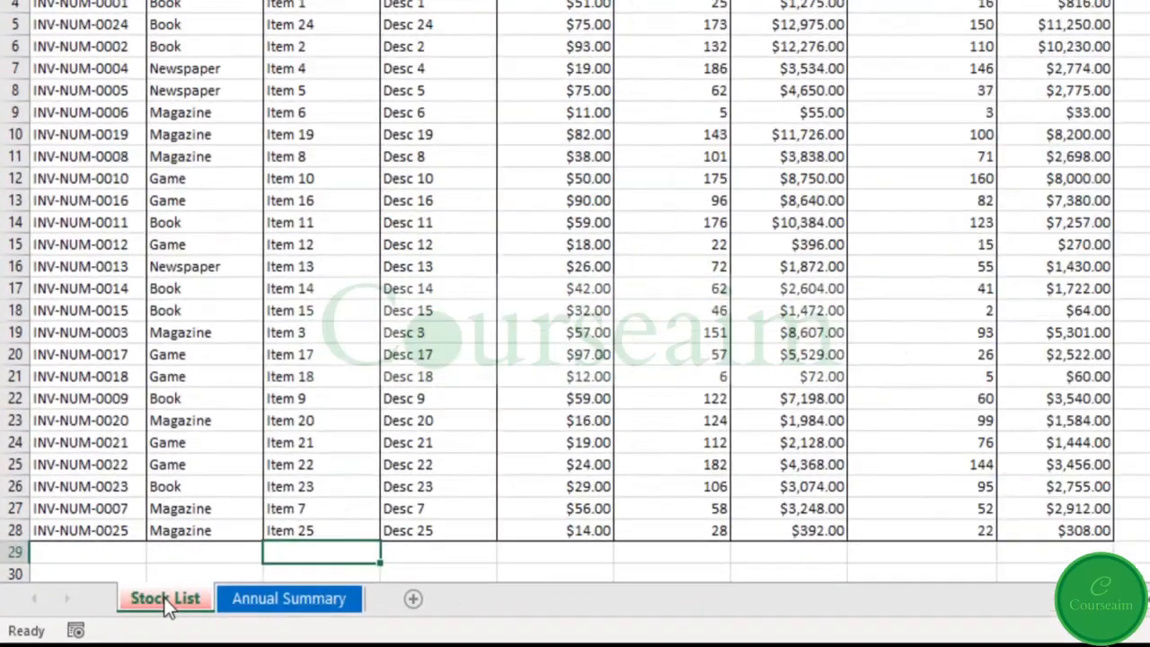
pyautogui.rightClick(165, 600)
pyautogui.click(245, 435)
pyautogui.moveTo(302, 90); pyautogui.dragTo(338, 50)
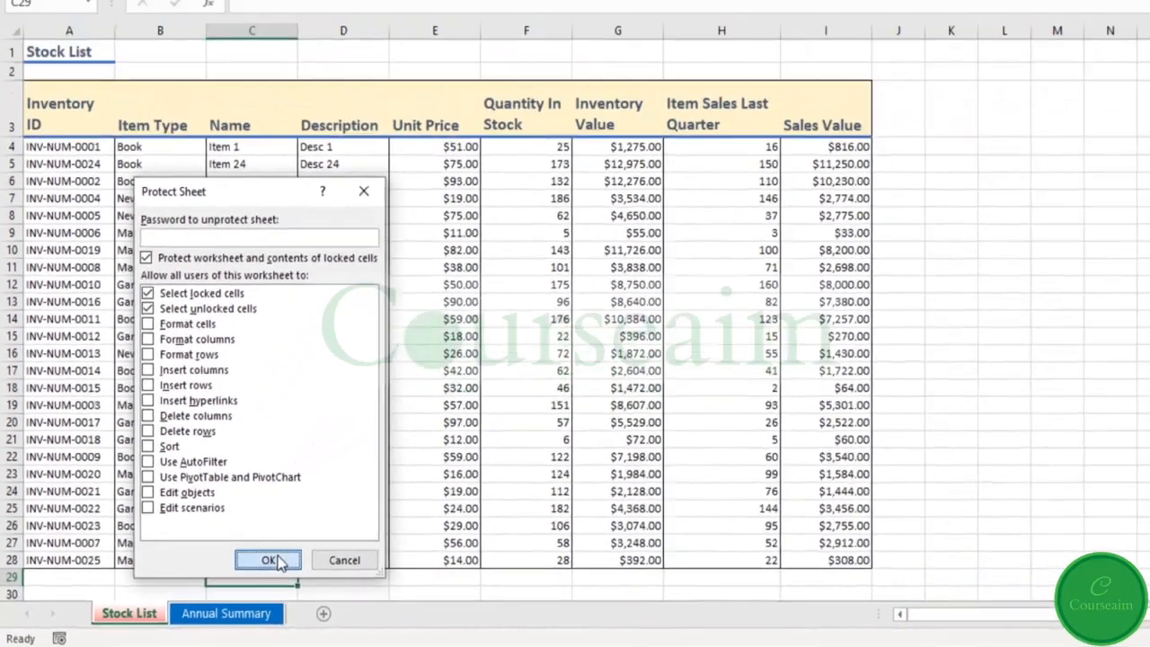
pyautogui.click(350, 530)
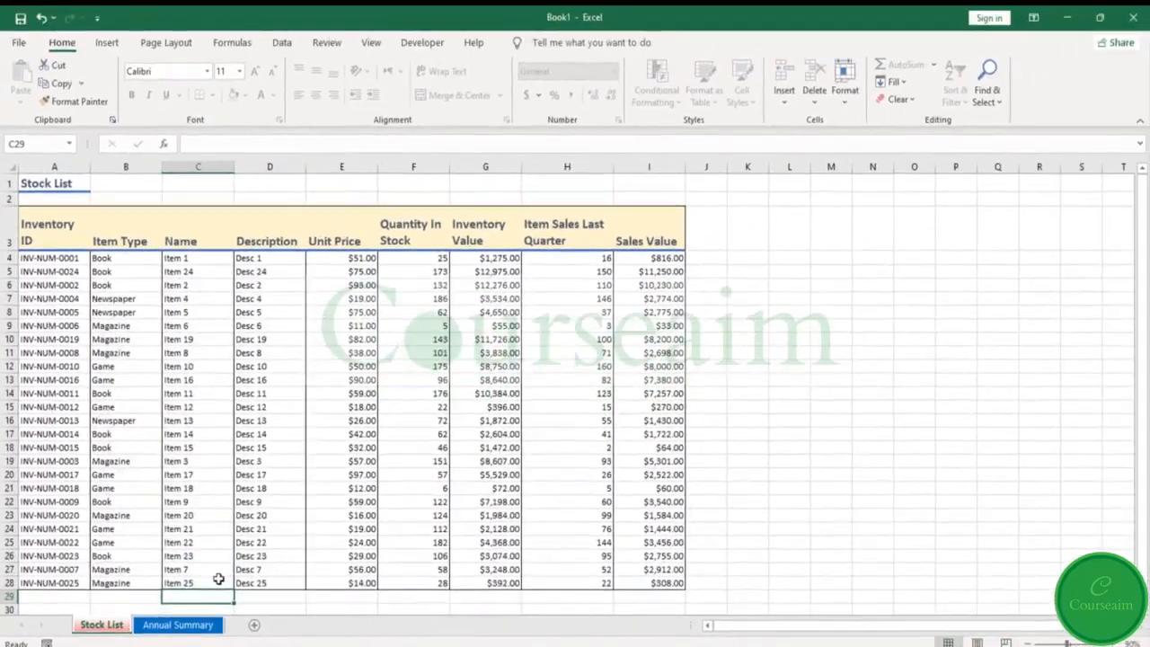
# - Try to edit the item type in cell B16 of the protected Stock List sheet
pyautogui.click(108, 416)
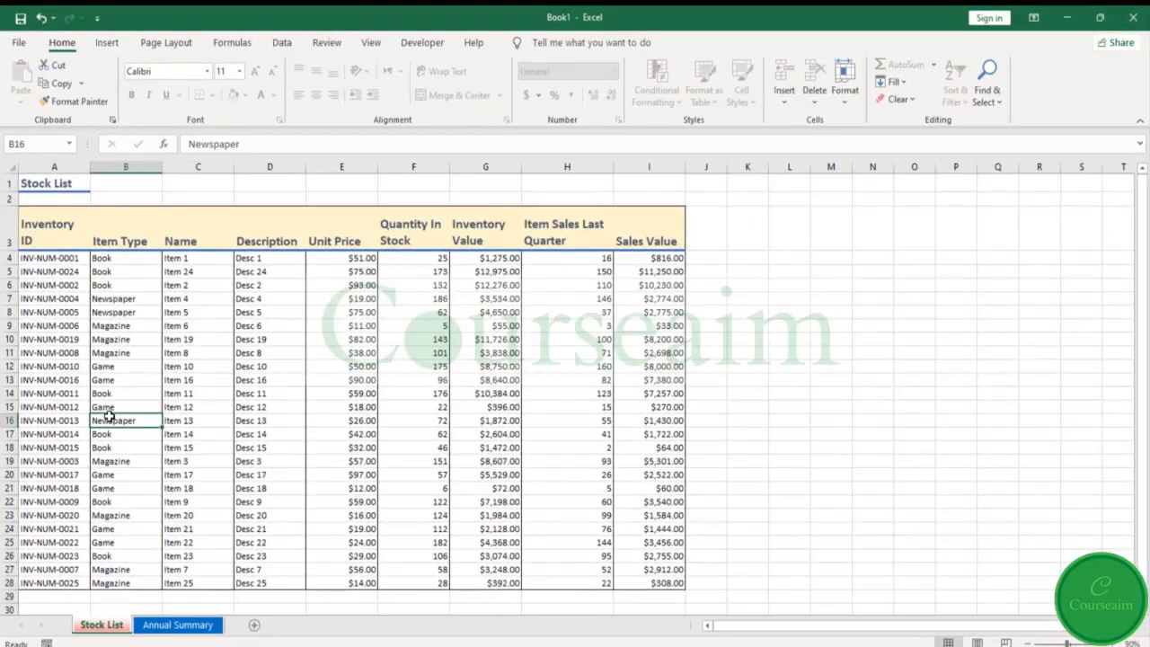
pyautogui.doubleClick(108, 416)
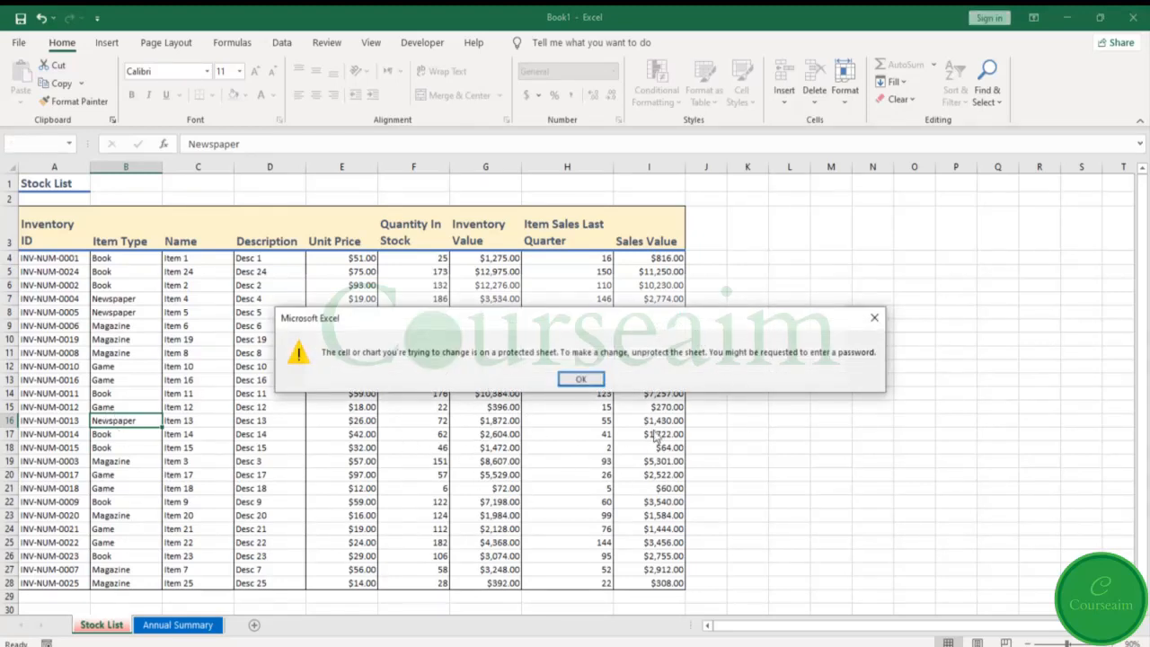
pyautogui.click(581, 379)
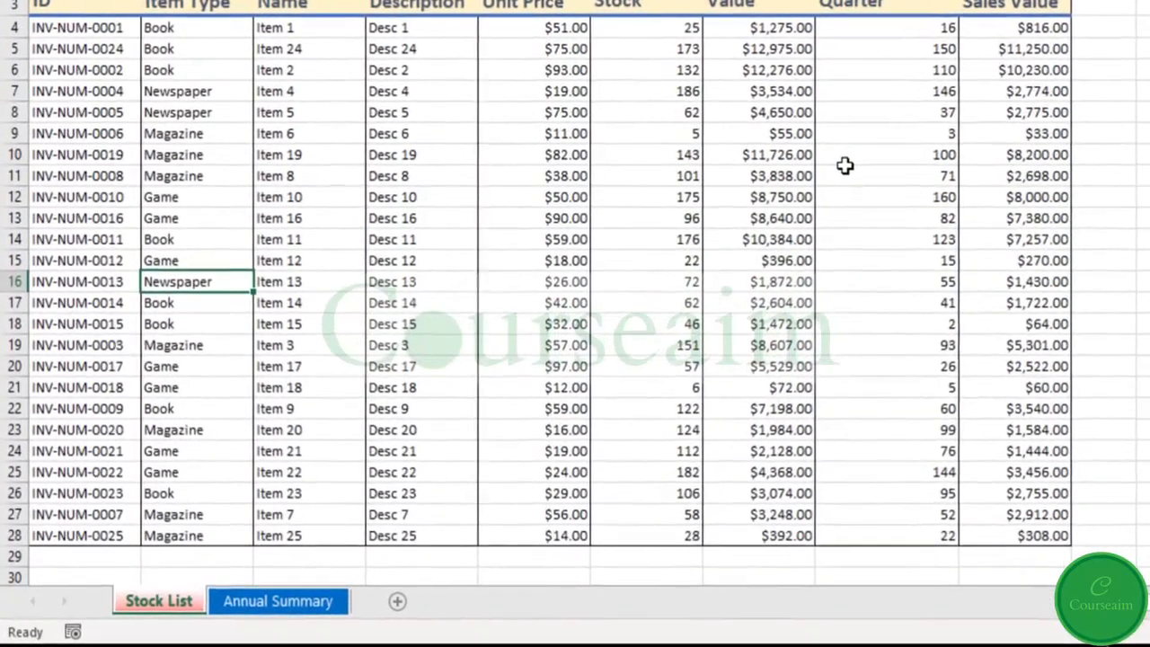
# - Unprotect the Stock List sheet and protect it again with a password, entering the sheet password and confirming it
pyautogui.rightClick(160, 600)
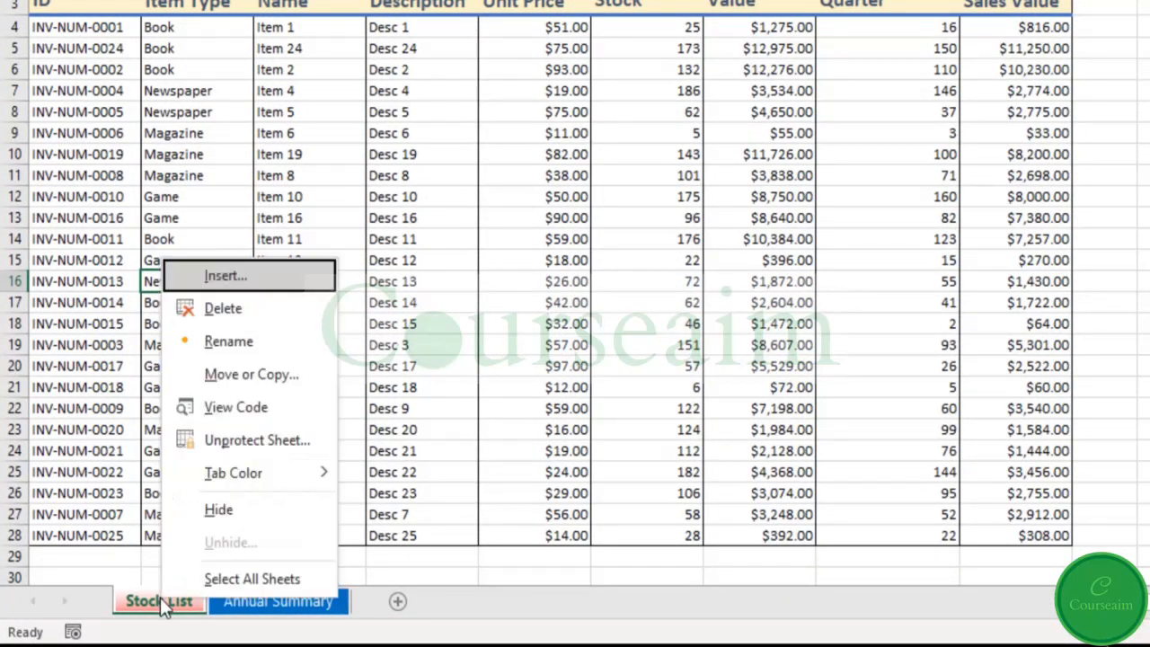
pyautogui.click(242, 441)
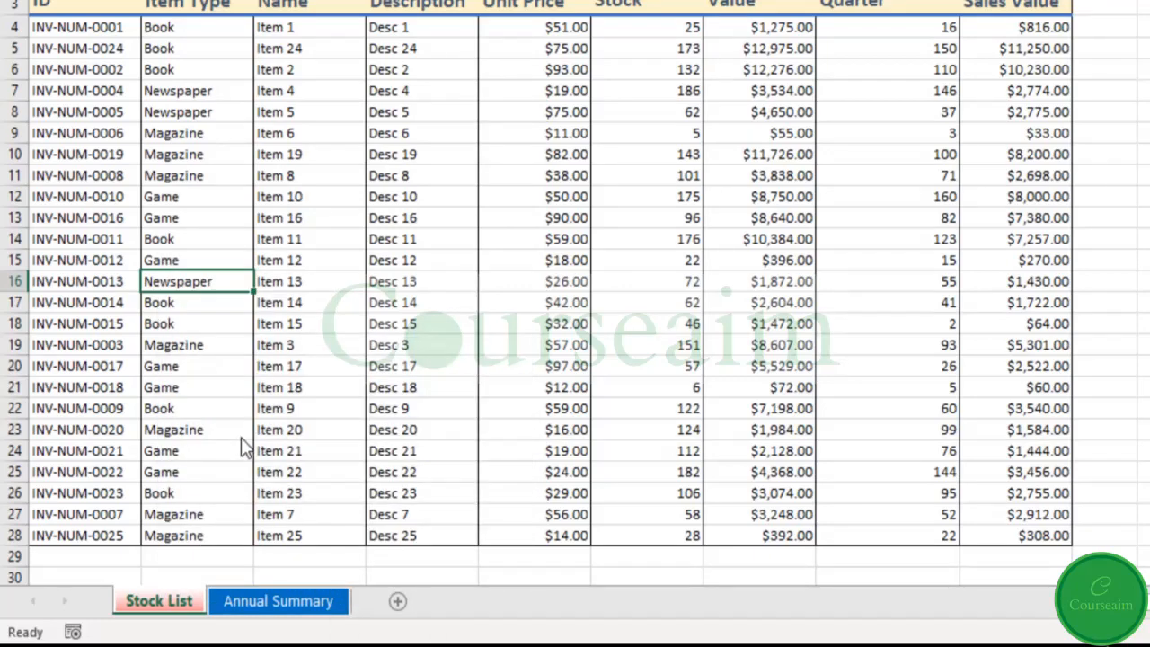
pyautogui.rightClick(180, 610)
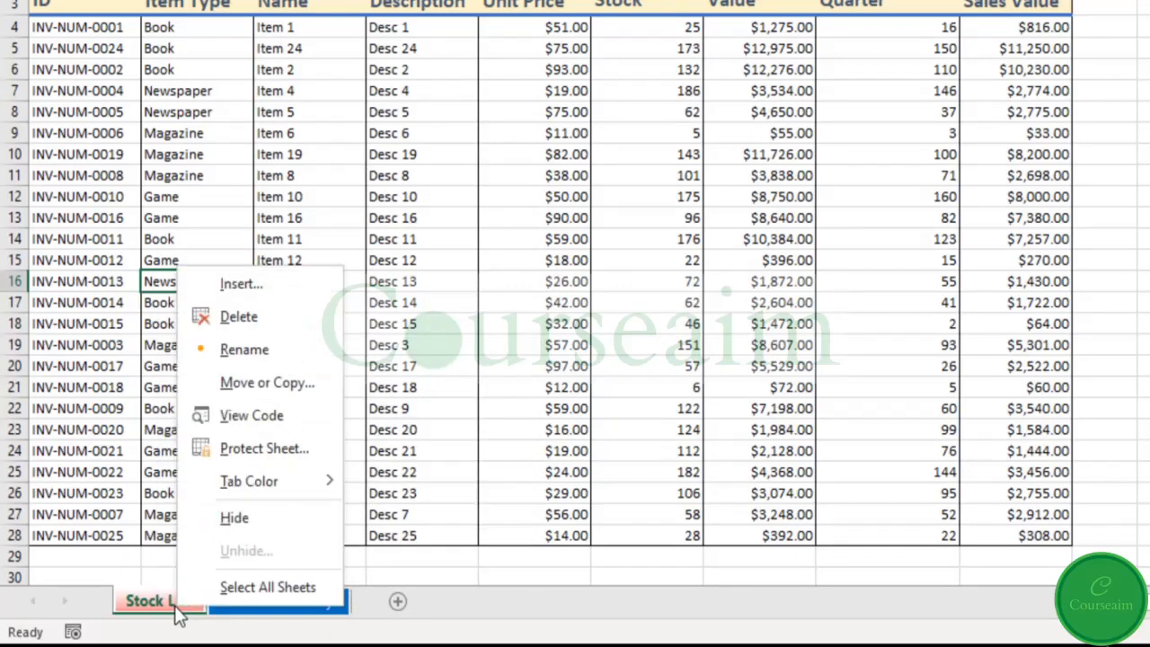
pyautogui.click(235, 440)
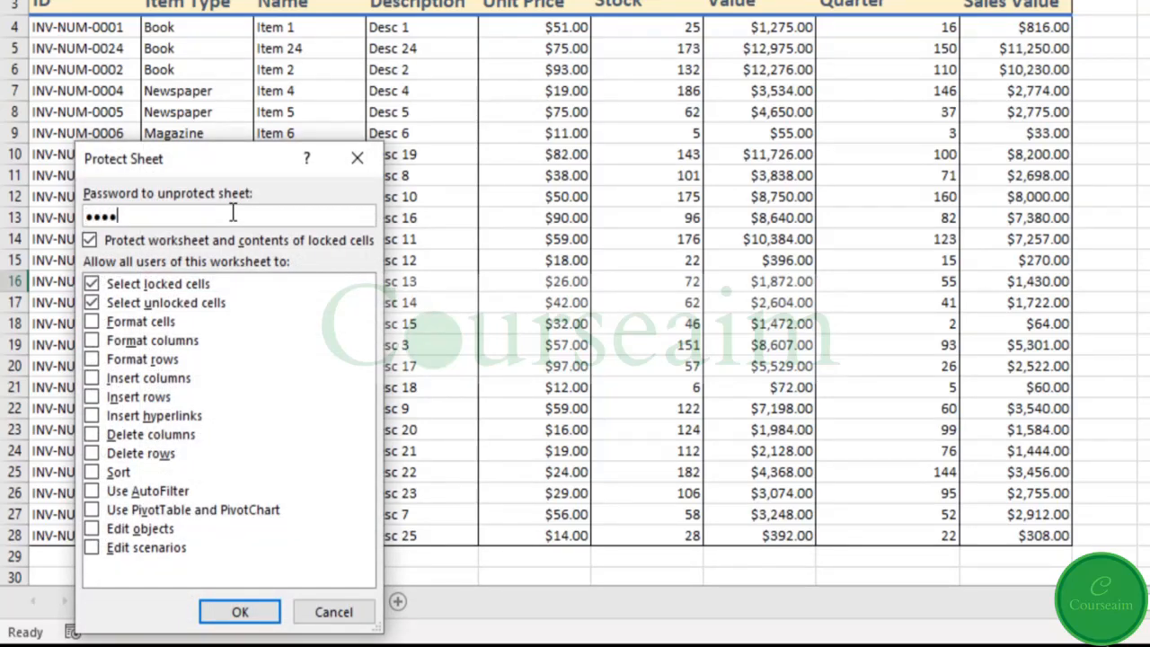
pyautogui.press('Return')
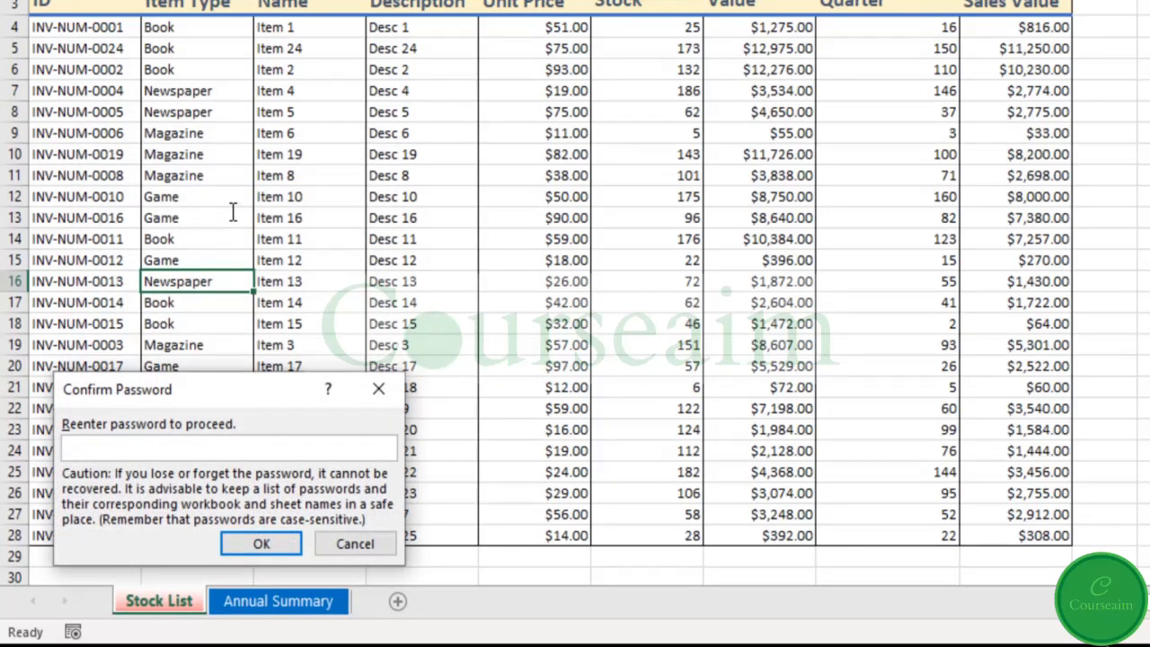
pyautogui.write('1234')
pyautogui.press('Return')
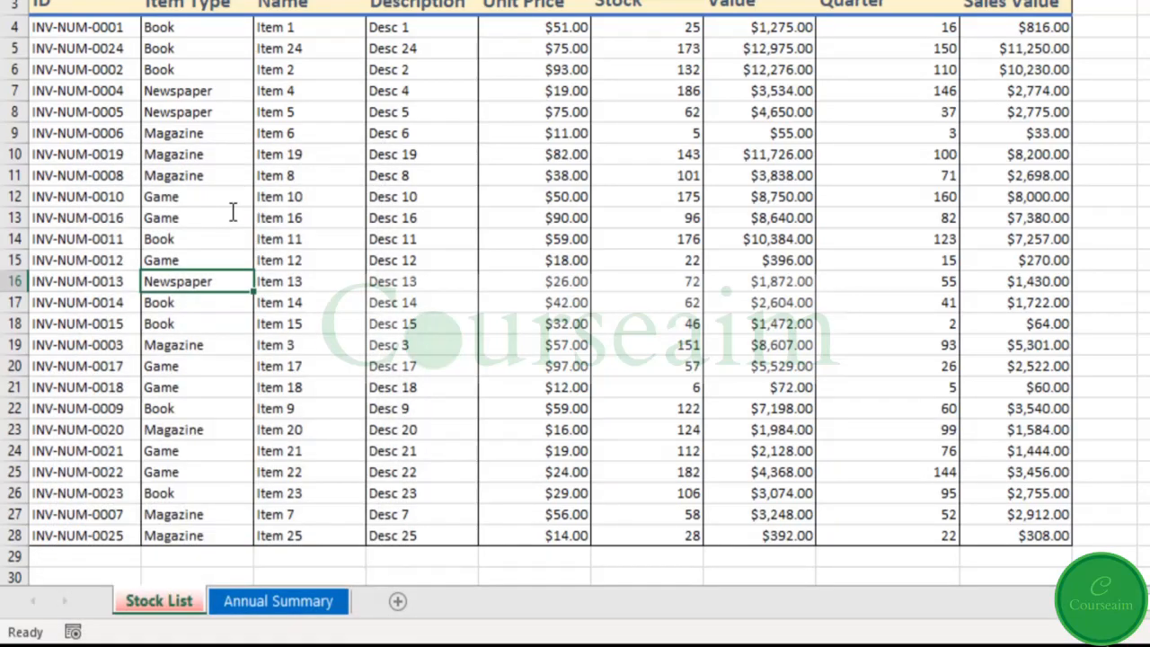
# - Remove the protection from the Stock List sheet by entering the sheet password
pyautogui.rightClick(173, 594)
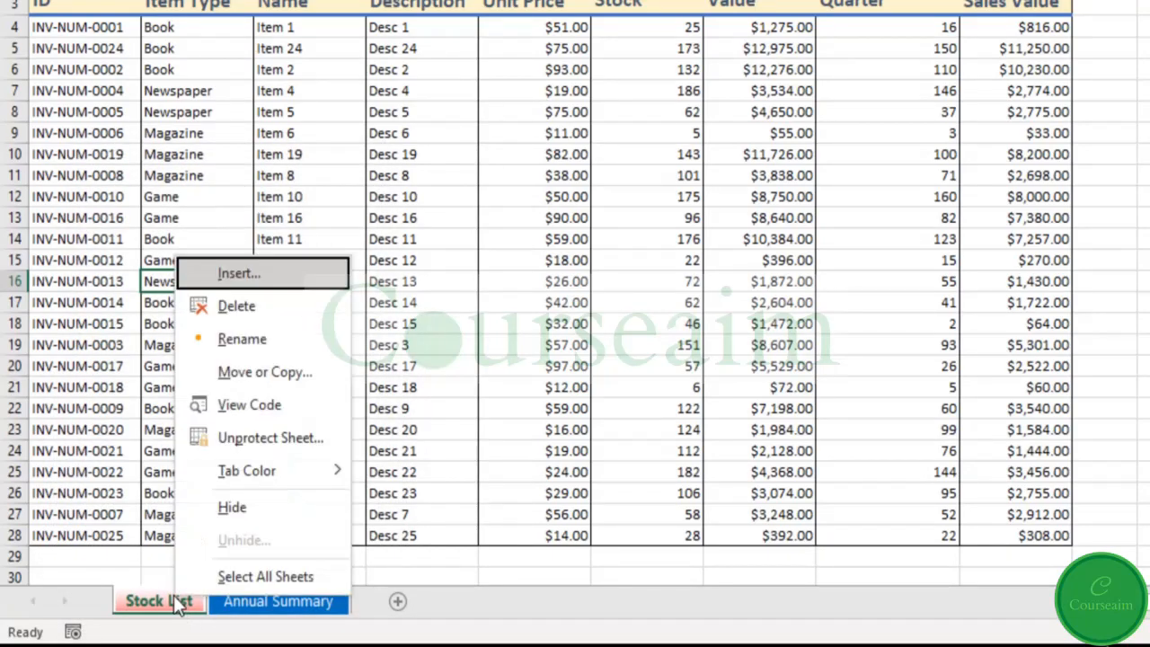
pyautogui.click(214, 433)
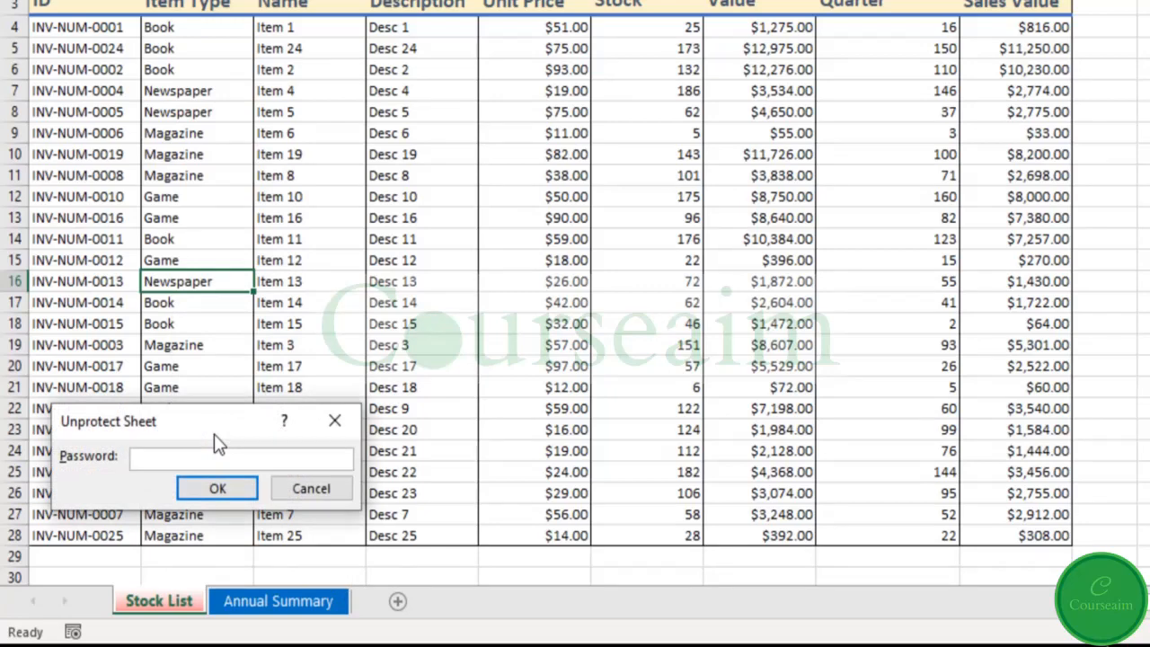
pyautogui.write('1234')
pyautogui.press('Return')
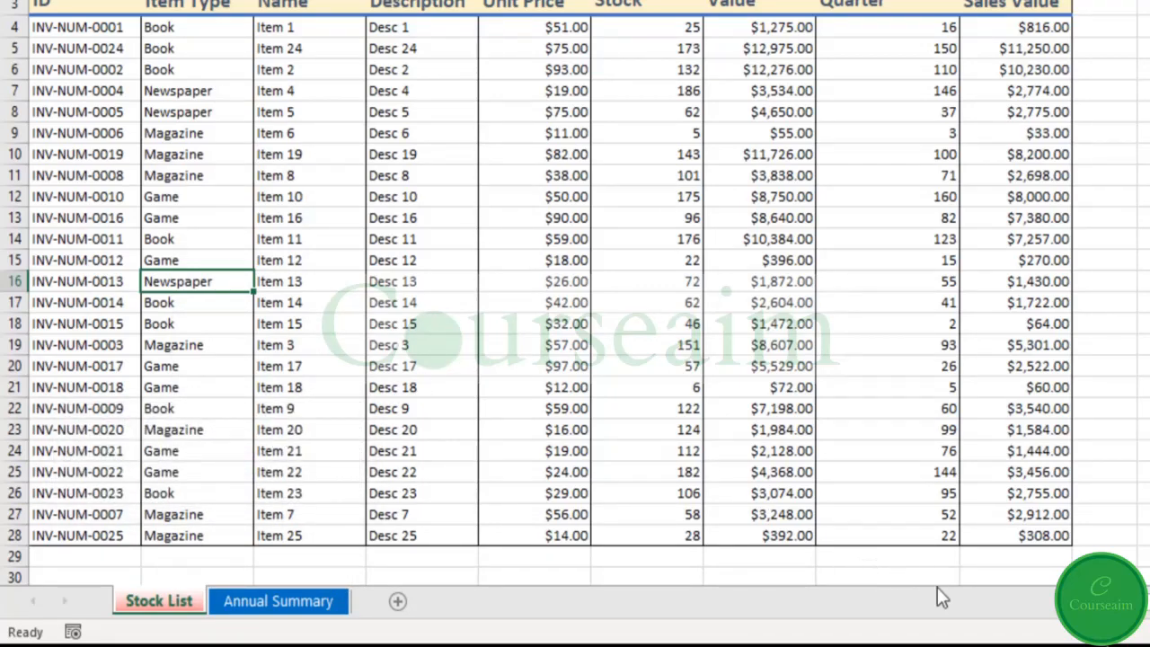
# - Select all sheets as a group, enter "test" in cell K7, and check the entry on Annual Summary and Stock List
pyautogui.rightClick(172, 598)
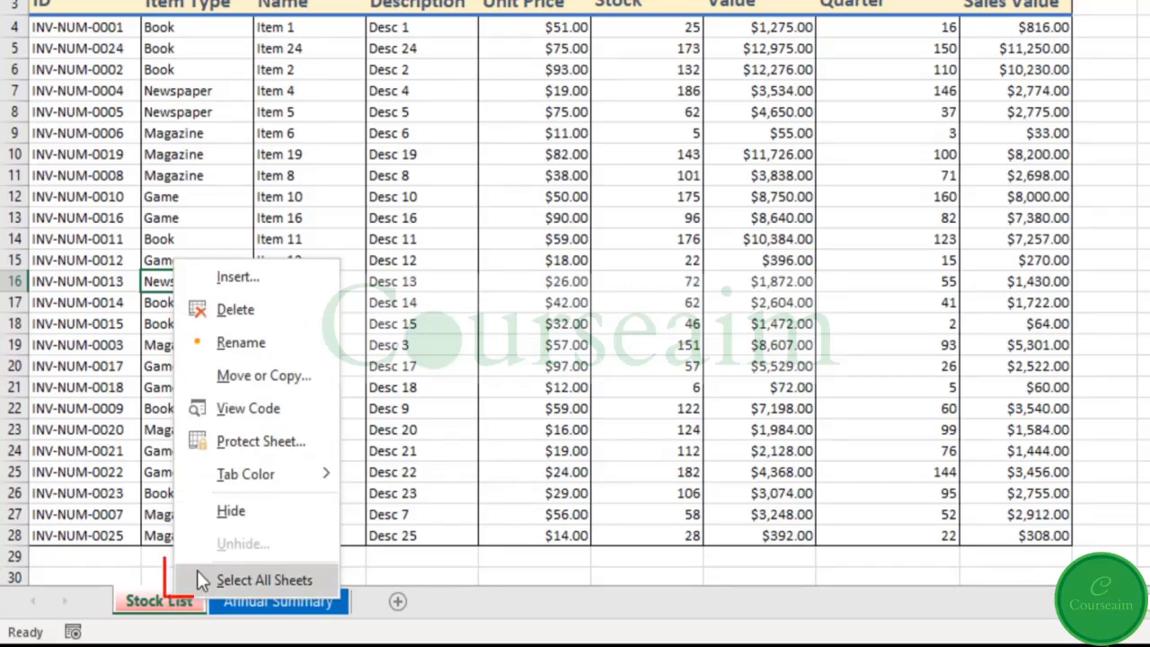
pyautogui.click(211, 577)
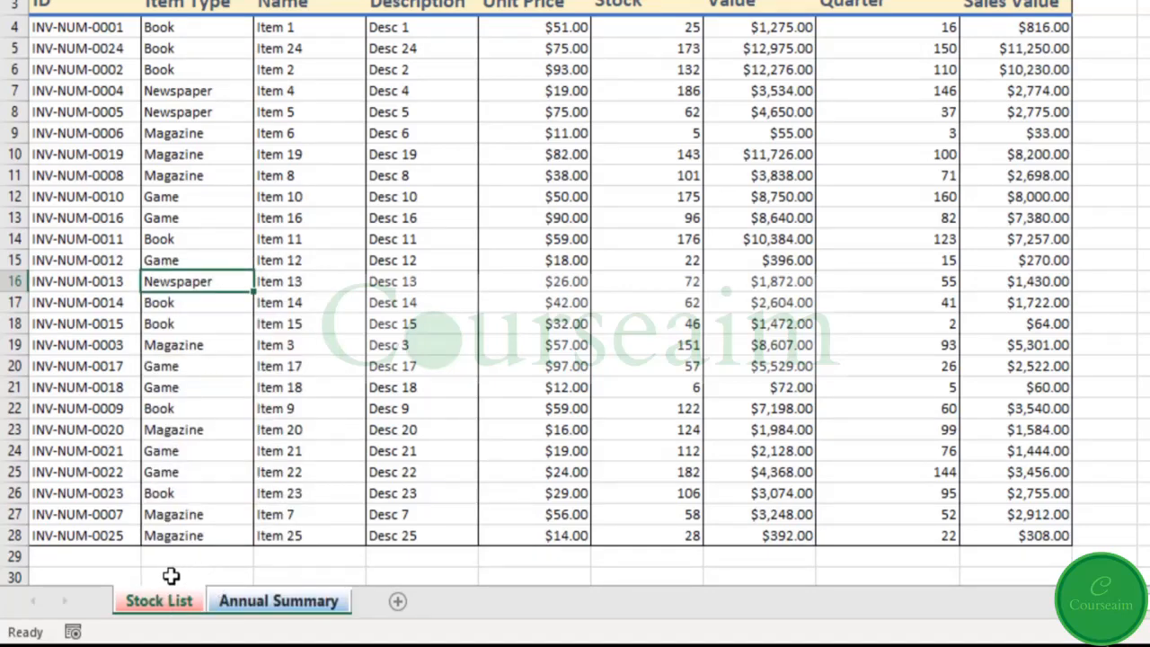
pyautogui.click(76, 576)
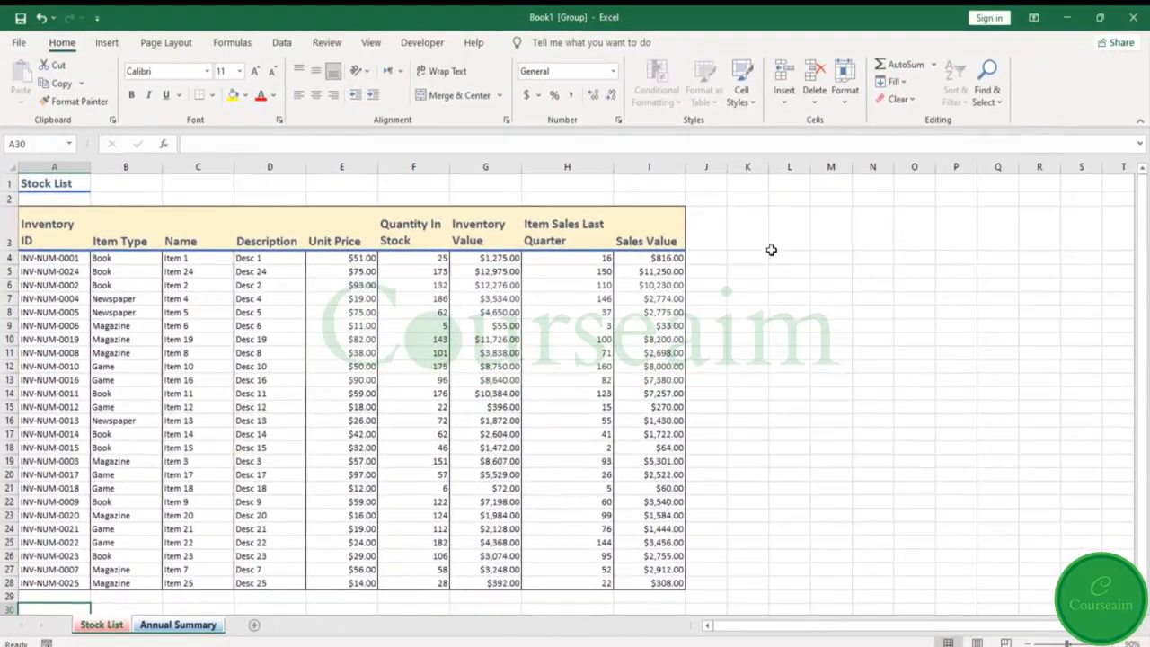
pyautogui.click(748, 294)
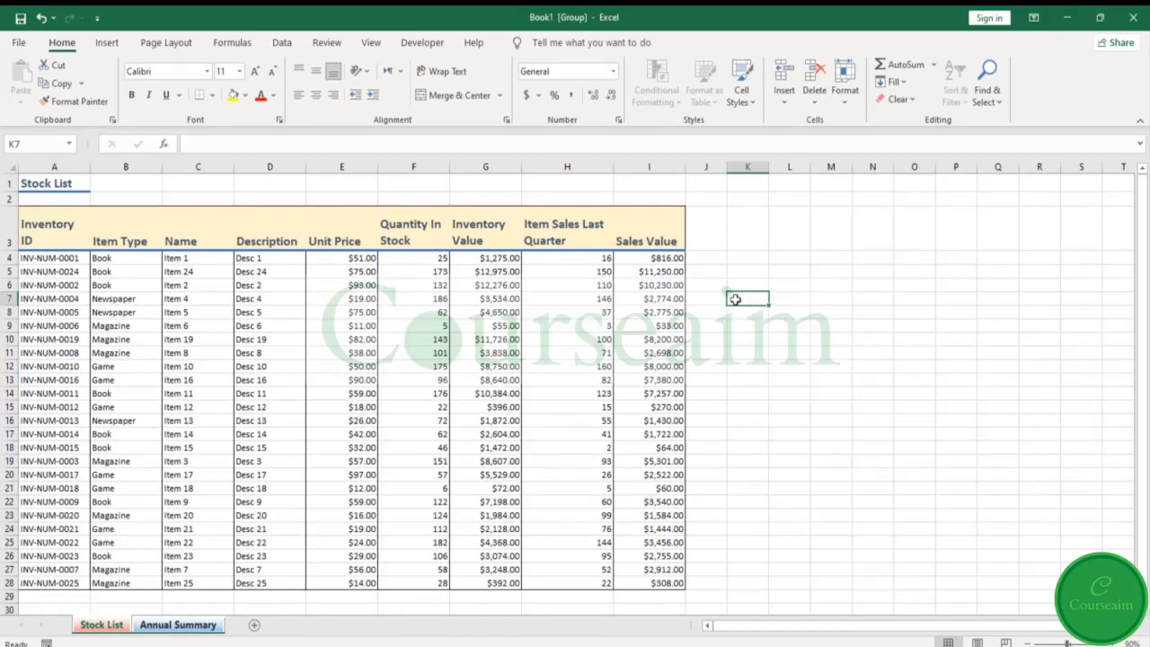
pyautogui.write('test')
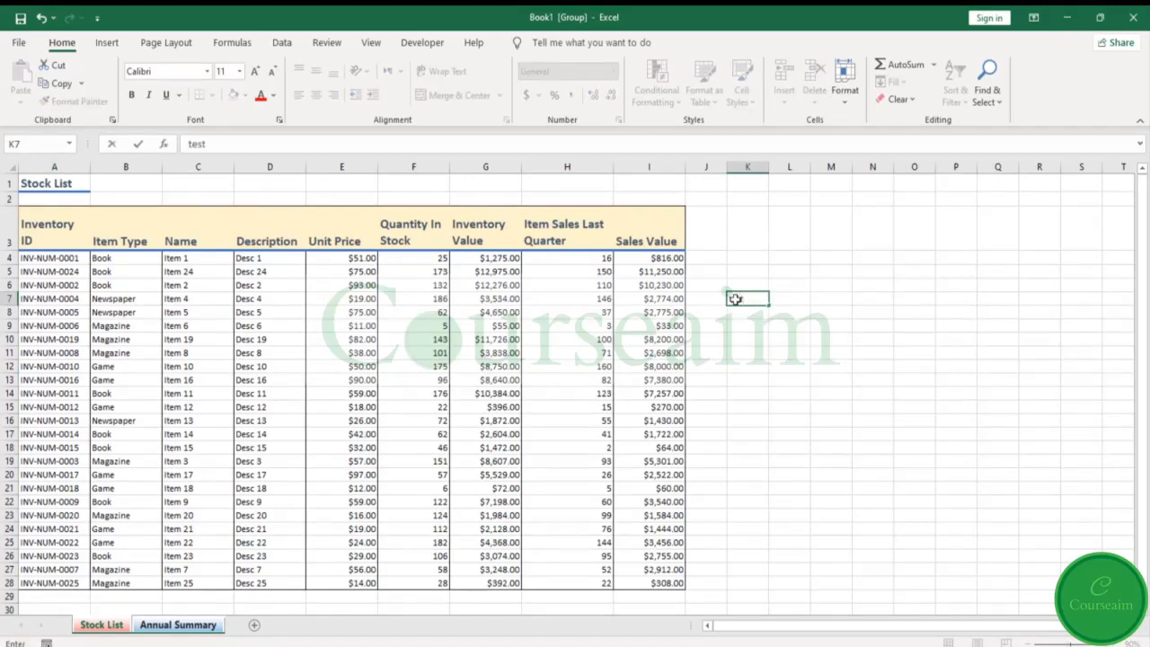
pyautogui.click(183, 627)
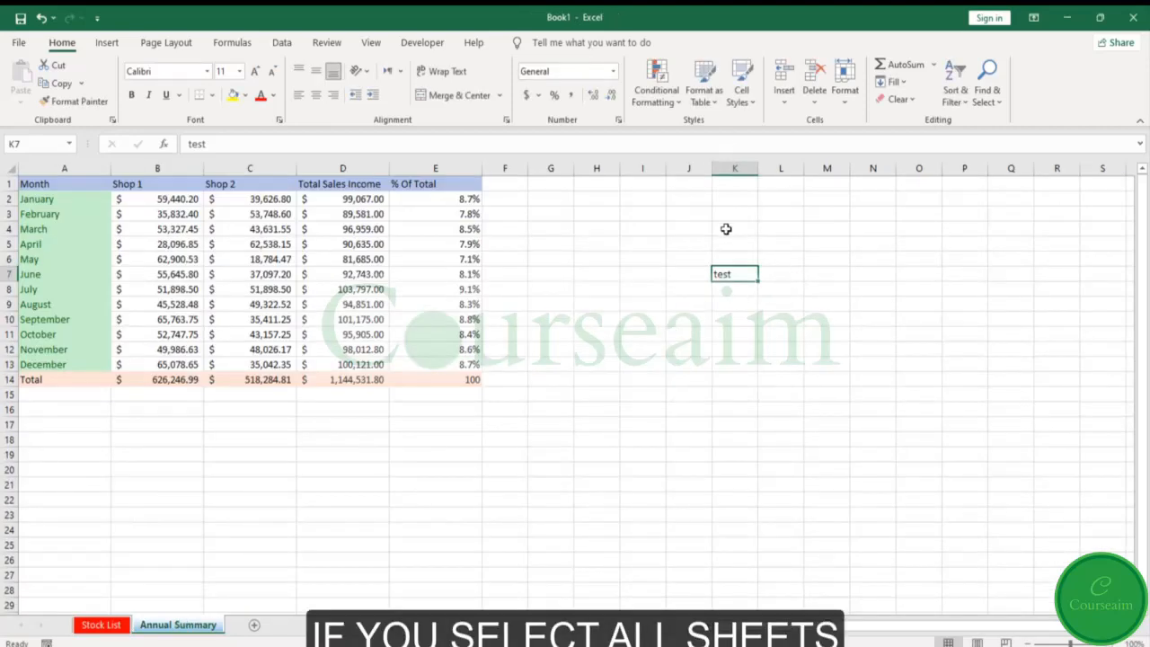
pyautogui.click(106, 624)
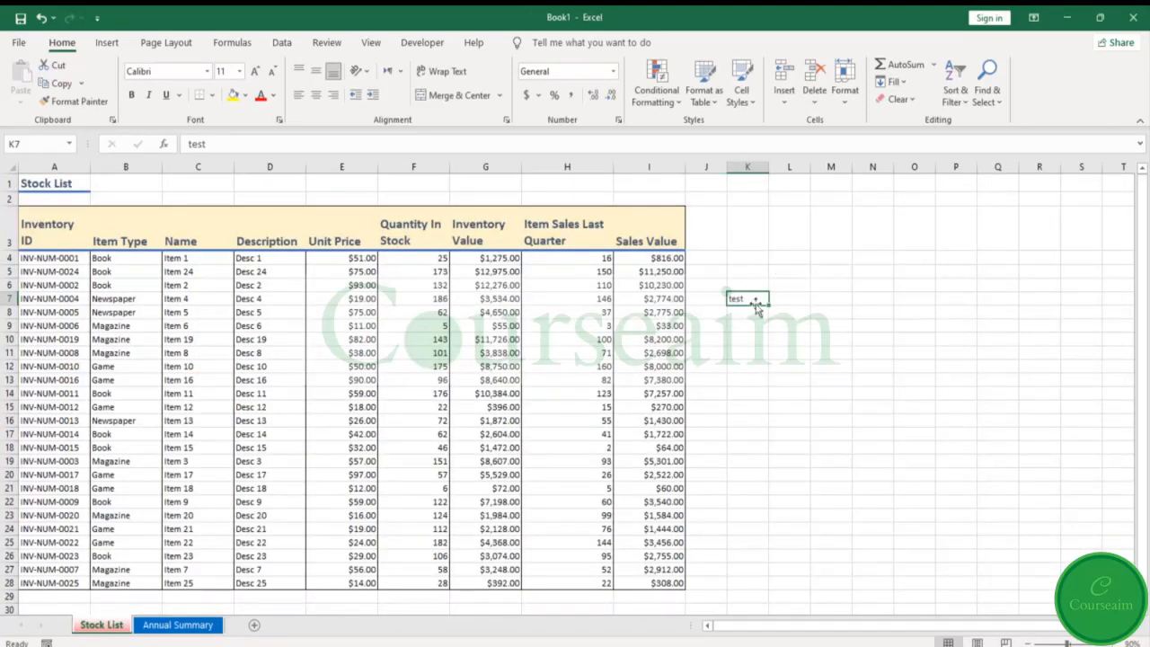
# - Delete the "test" entry from cell K7 on both the Stock List and Annual Summary sheets
pyautogui.press('Delete')
pyautogui.click(196, 627)
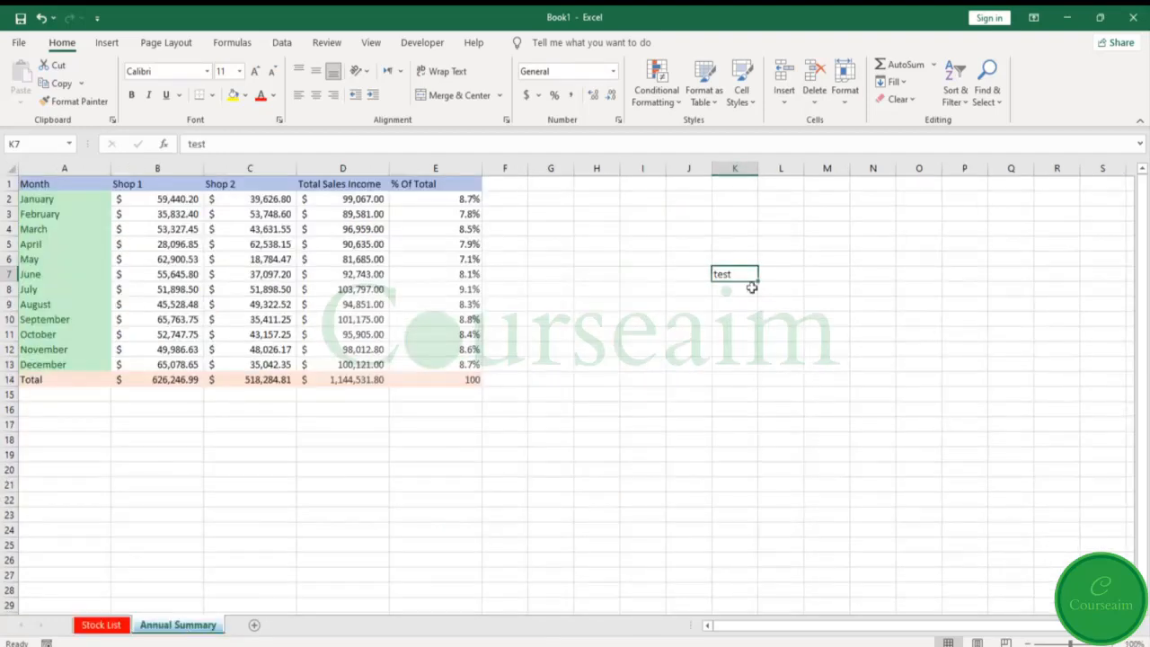
pyautogui.click(111, 627)
# - Add four blank sheets to the workbook and move the Annual Summary sheet directly after Stock List
pyautogui.click(254, 625)
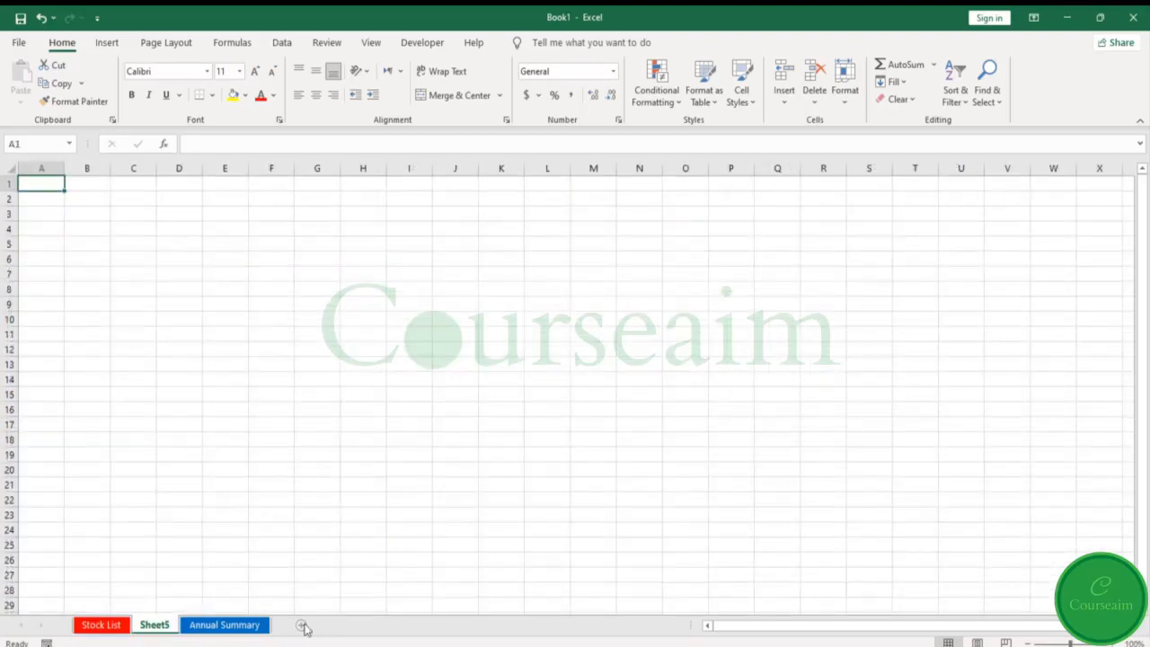
pyautogui.click(301, 625)
pyautogui.click(348, 625)
pyautogui.click(394, 625)
pyautogui.moveTo(361, 624); pyautogui.dragTo(167, 625)
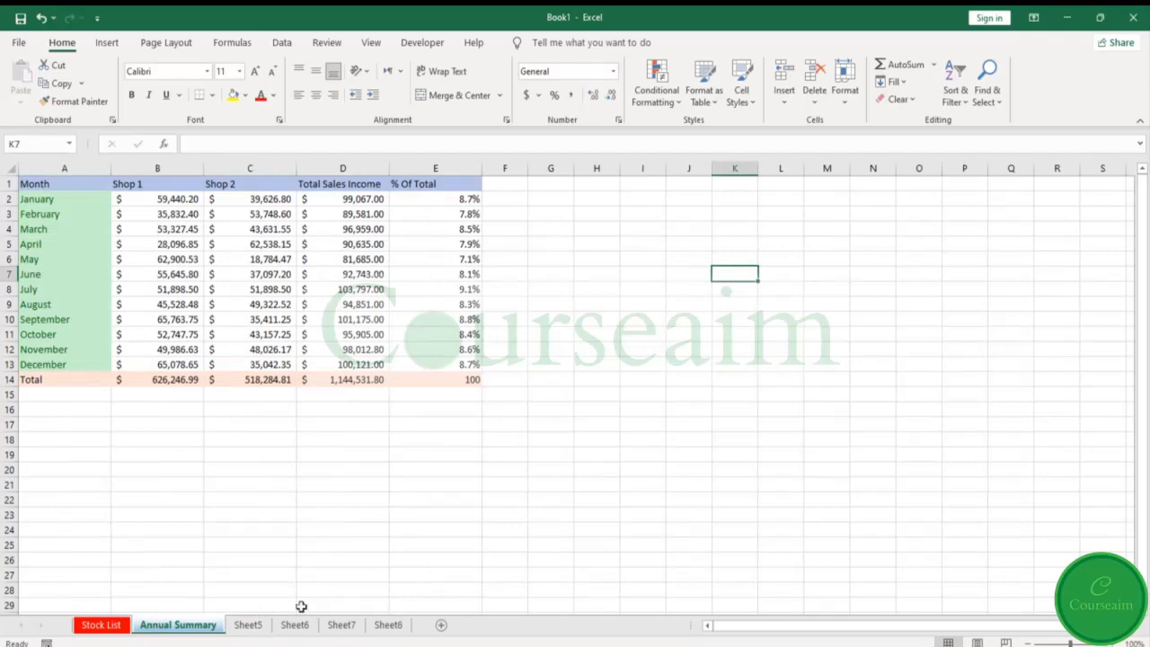
# - Copy the Stock List header row A3:I3 and paste it at cell A2 of the grouped sheets Sheet5 to Sheet8
pyautogui.click(100, 624)
pyautogui.moveTo(41, 238); pyautogui.dragTo(678, 243)
pyautogui.hotkey('ctrl', 'c')
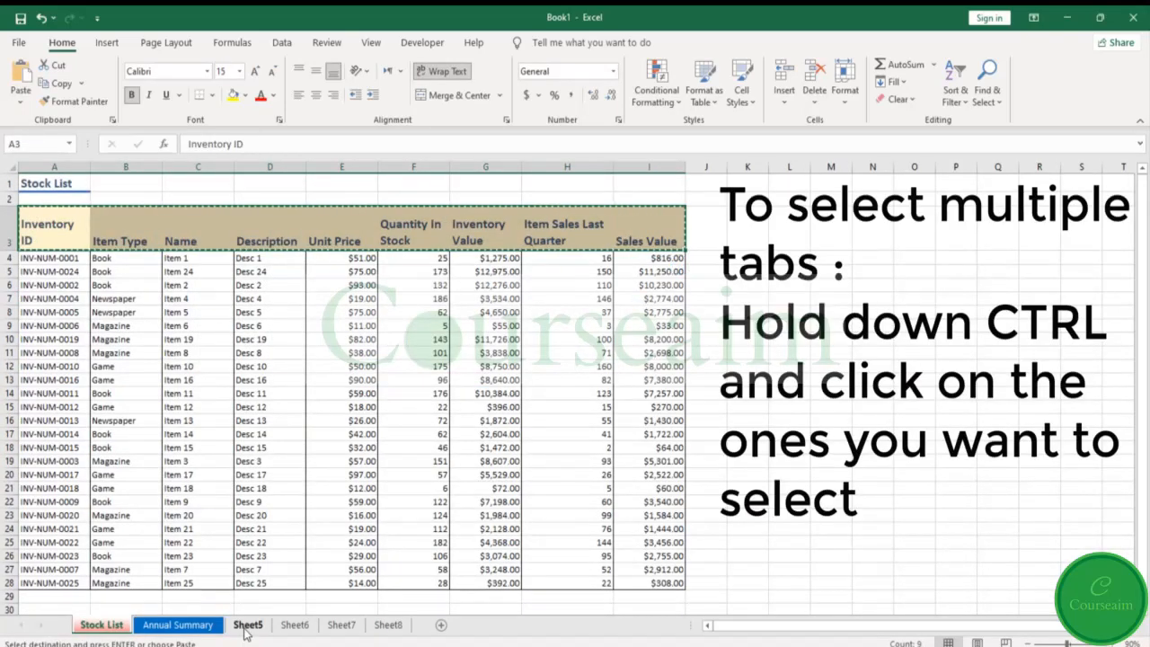
pyautogui.click(248, 626)
pyautogui.keyDown('ctrl'); pyautogui.click(292, 625); pyautogui.keyUp('ctrl')
pyautogui.keyDown('ctrl'); pyautogui.click(342, 624); pyautogui.keyUp('ctrl')
pyautogui.keyDown('ctrl'); pyautogui.click(388, 624); pyautogui.keyUp('ctrl')
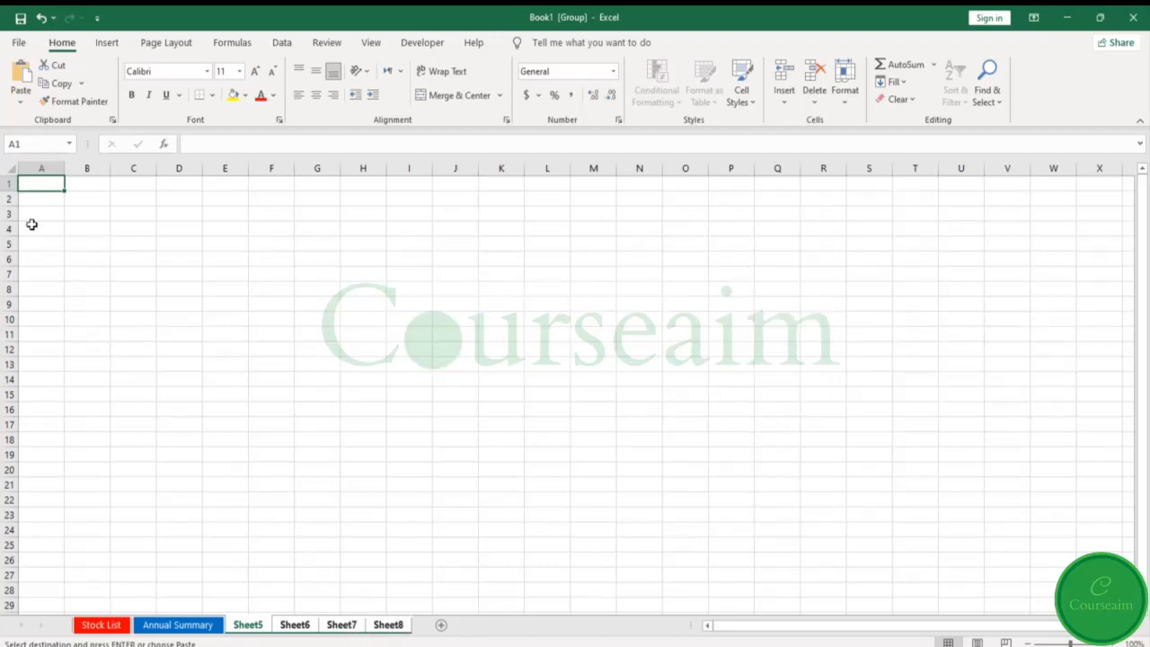
pyautogui.click(36, 199)
pyautogui.hotkey('ctrl', 'v')
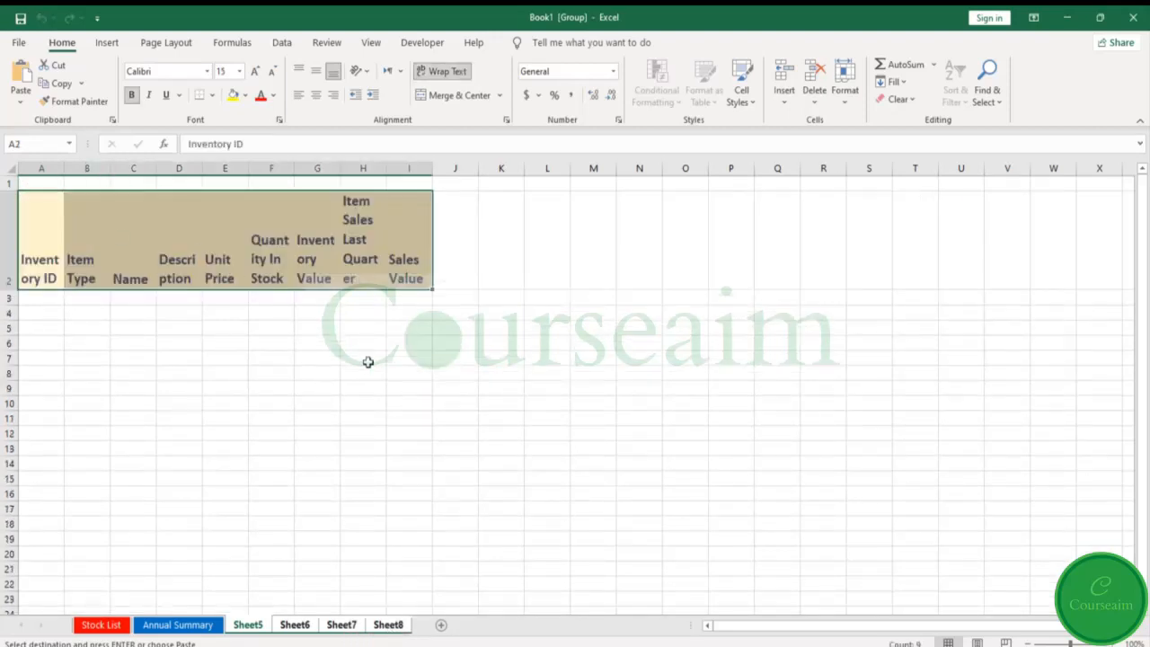
# - Reduce the height of header row 2 and widen columns A to I equally on the grouped sheets
pyautogui.moveTo(9, 288); pyautogui.dragTo(11, 239)
pyautogui.moveTo(42, 168); pyautogui.dragTo(408, 168)
pyautogui.moveTo(101, 171)
pyautogui.mouseDown()
pyautogui.moveTo(127, 169)
pyautogui.moveTo(117, 169)
pyautogui.mouseUp()
pyautogui.click(344, 345)
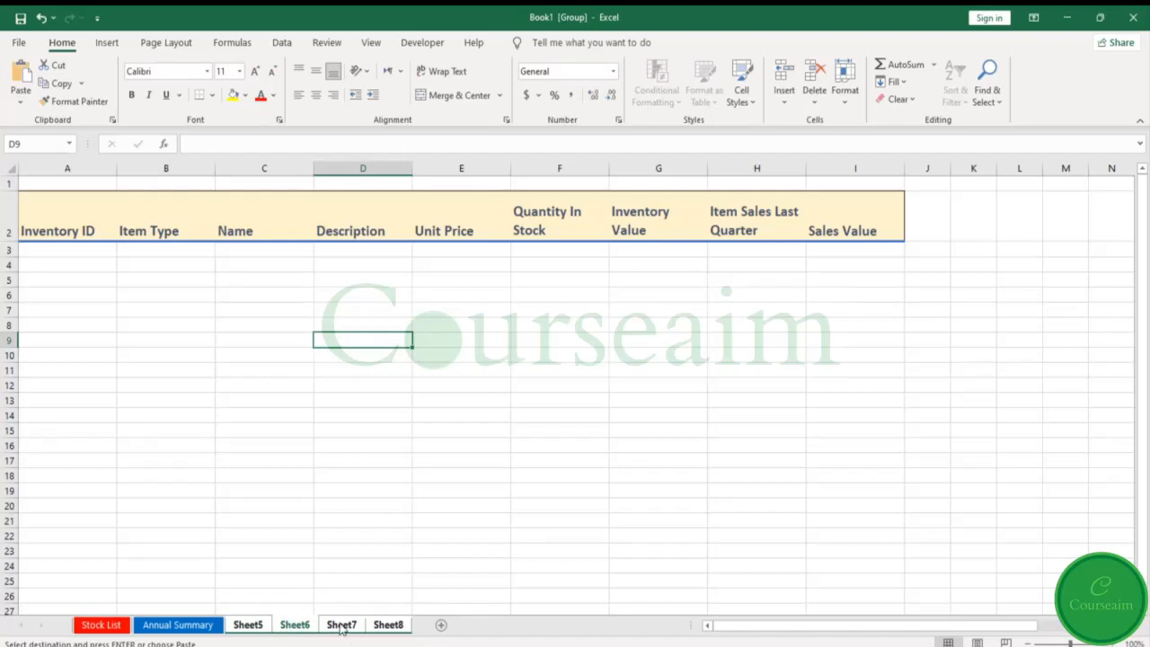
# - Check the header row across the grouped sheets and ungroup them by switching to Annual Summary
pyautogui.keyDown('shift'); pyautogui.click(388, 627); pyautogui.keyUp('shift')
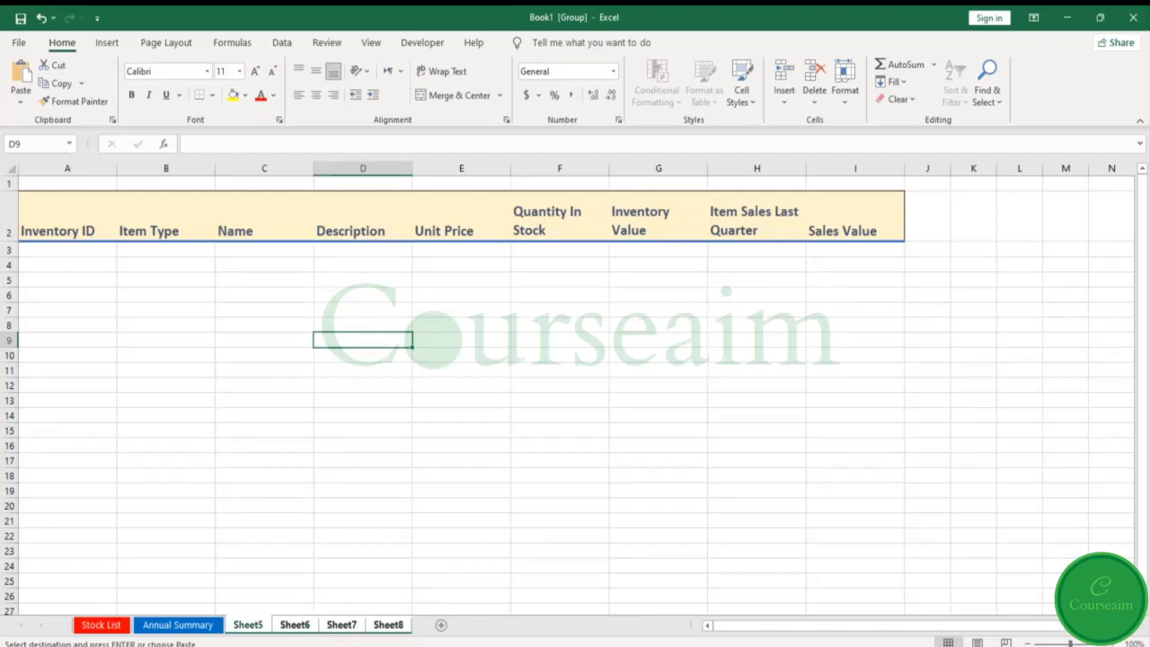
pyautogui.click(248, 624)
pyautogui.click(178, 624)
# - Group Sheet5, Sheet6, Sheet7 and Sheet8 and delete them together
pyautogui.click(244, 626)
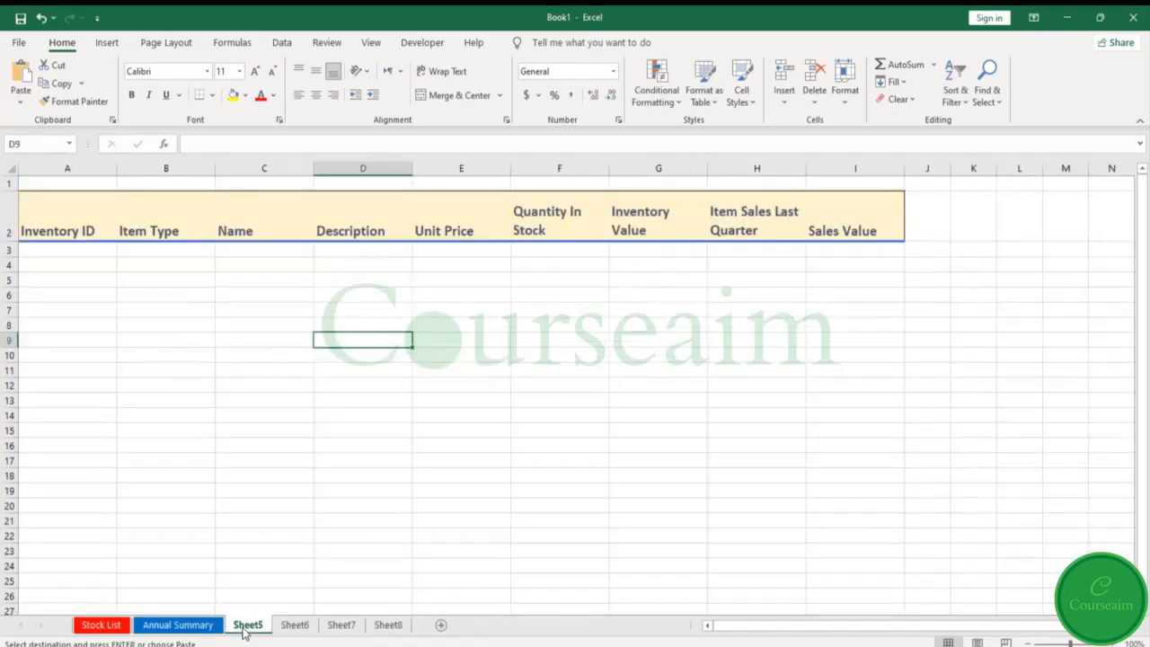
pyautogui.keyDown('ctrl'); pyautogui.click(294, 624); pyautogui.keyUp('ctrl')
pyautogui.keyDown('ctrl'); pyautogui.click(341, 624); pyautogui.keyUp('ctrl')
pyautogui.keyDown('ctrl'); pyautogui.click(388, 624); pyautogui.keyUp('ctrl')
pyautogui.rightClick(387, 624)
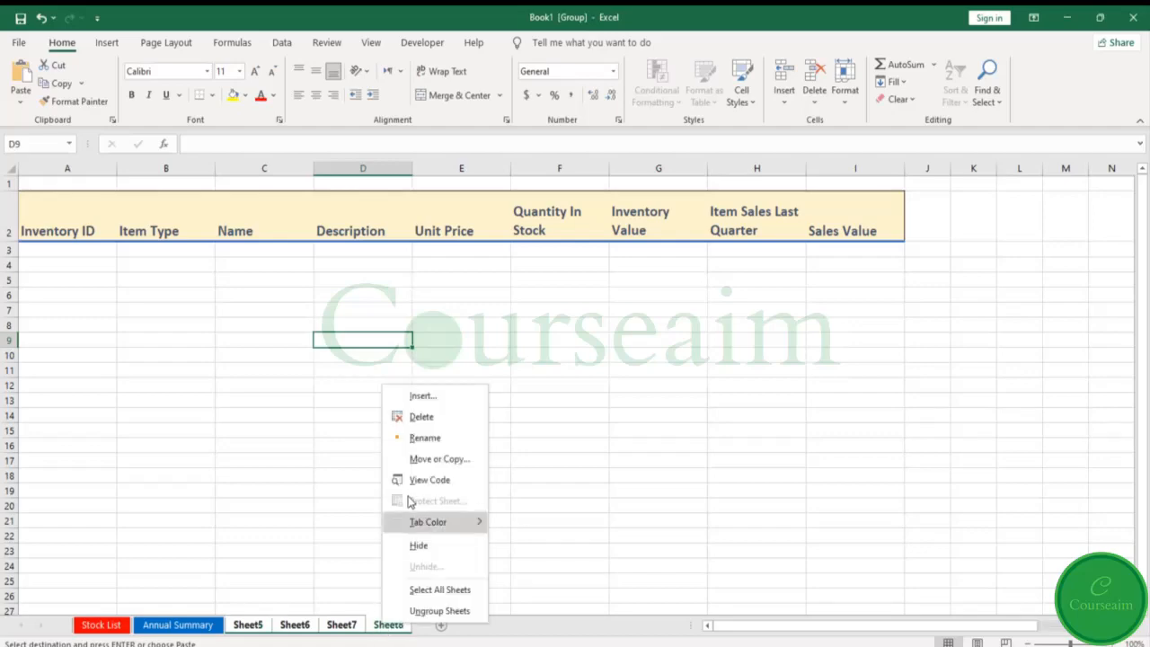
pyautogui.click(418, 418)
pyautogui.click(569, 383)
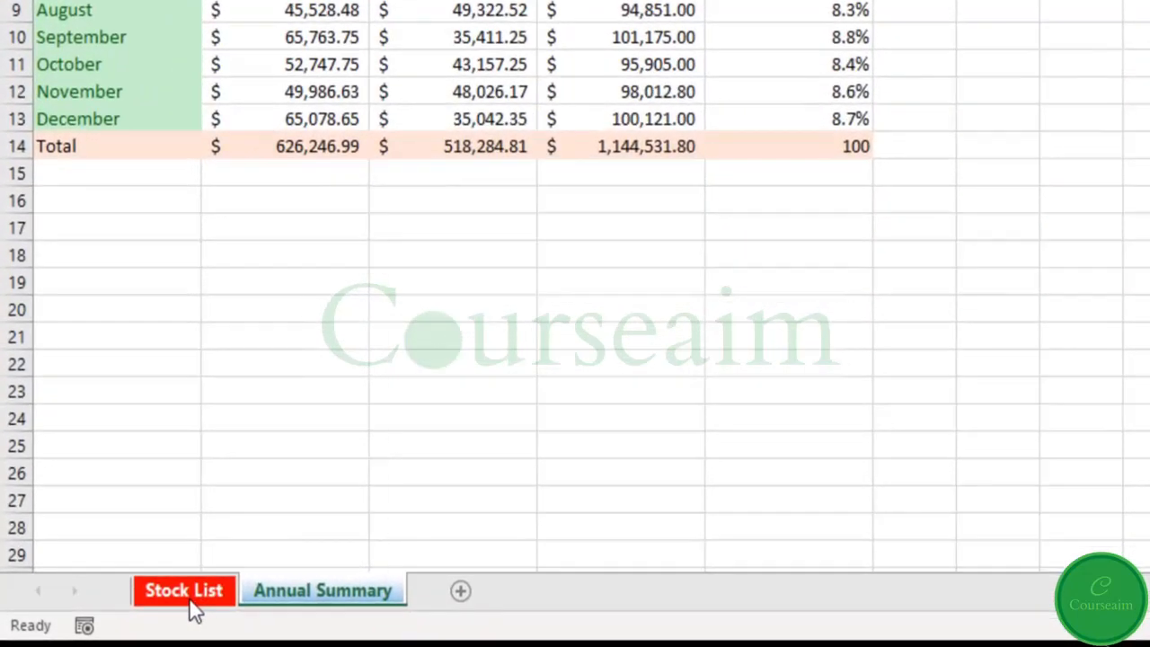
# - Create a copy of the Stock List sheet at the end of Book1
pyautogui.rightClick(103, 627)
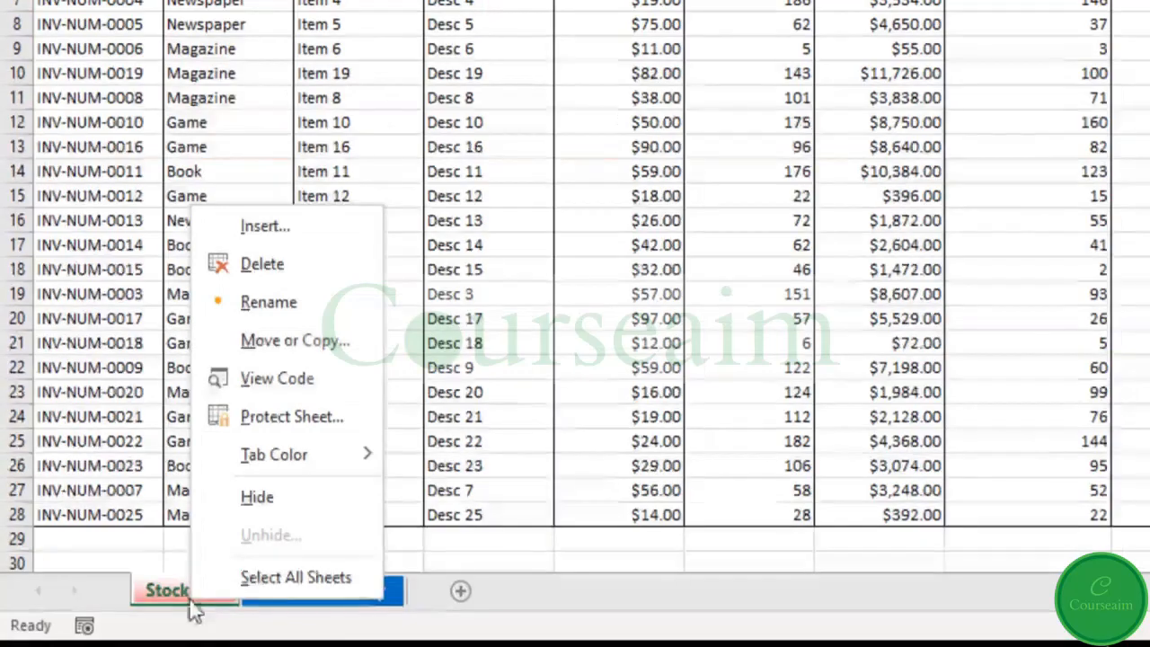
pyautogui.click(248, 323)
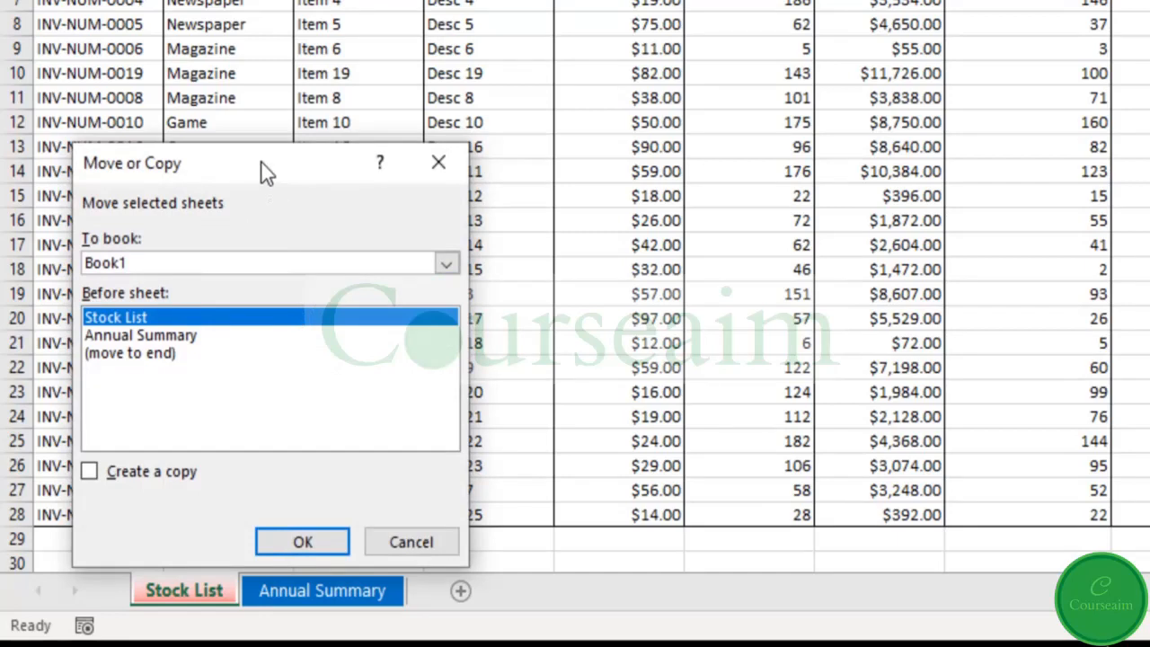
pyautogui.moveTo(267, 173); pyautogui.dragTo(423, 143)
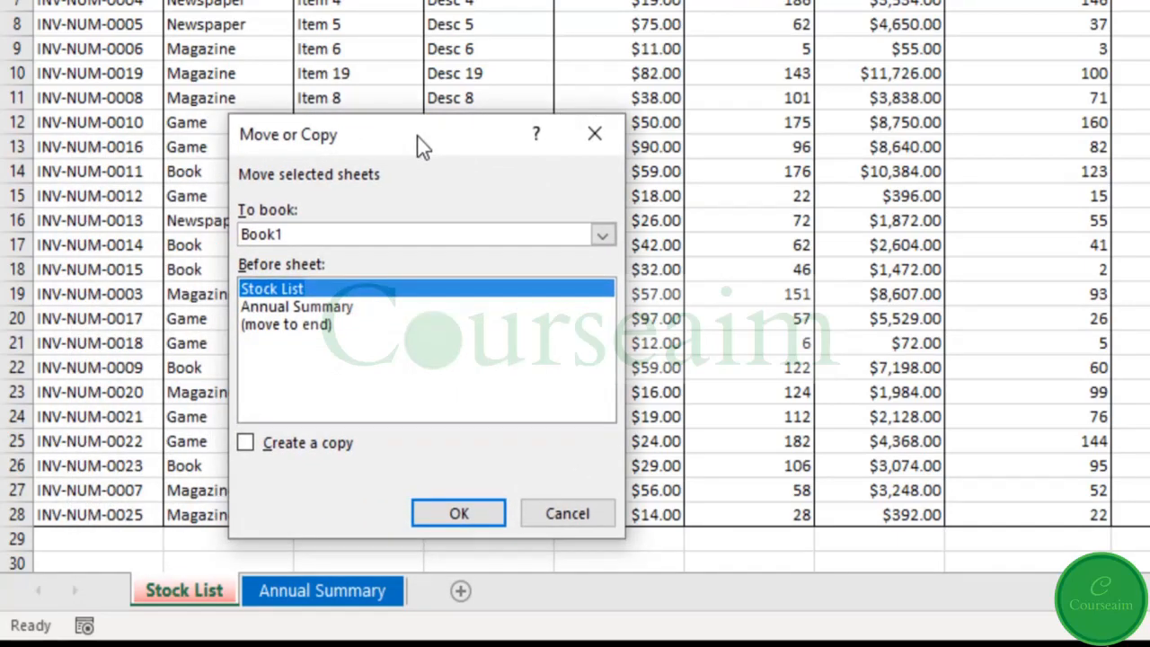
pyautogui.click(318, 327)
pyautogui.click(253, 448)
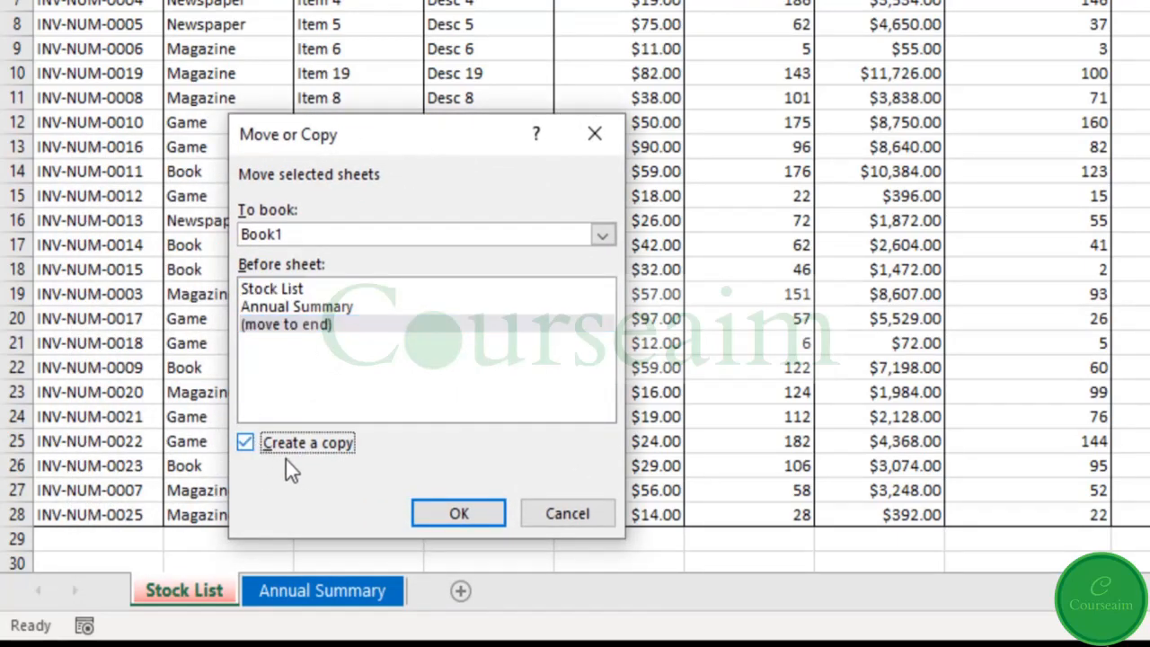
pyautogui.click(456, 514)
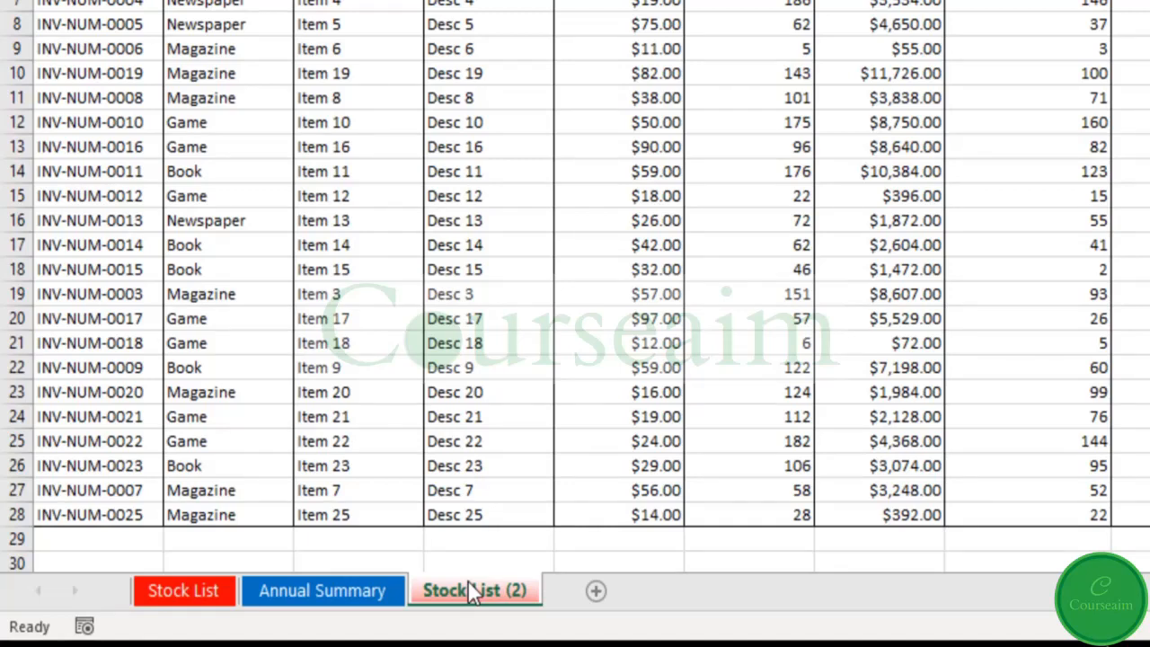
# - Create a copy of the Stock List (2) sheet at the end of Book1
pyautogui.rightClick(468, 582)
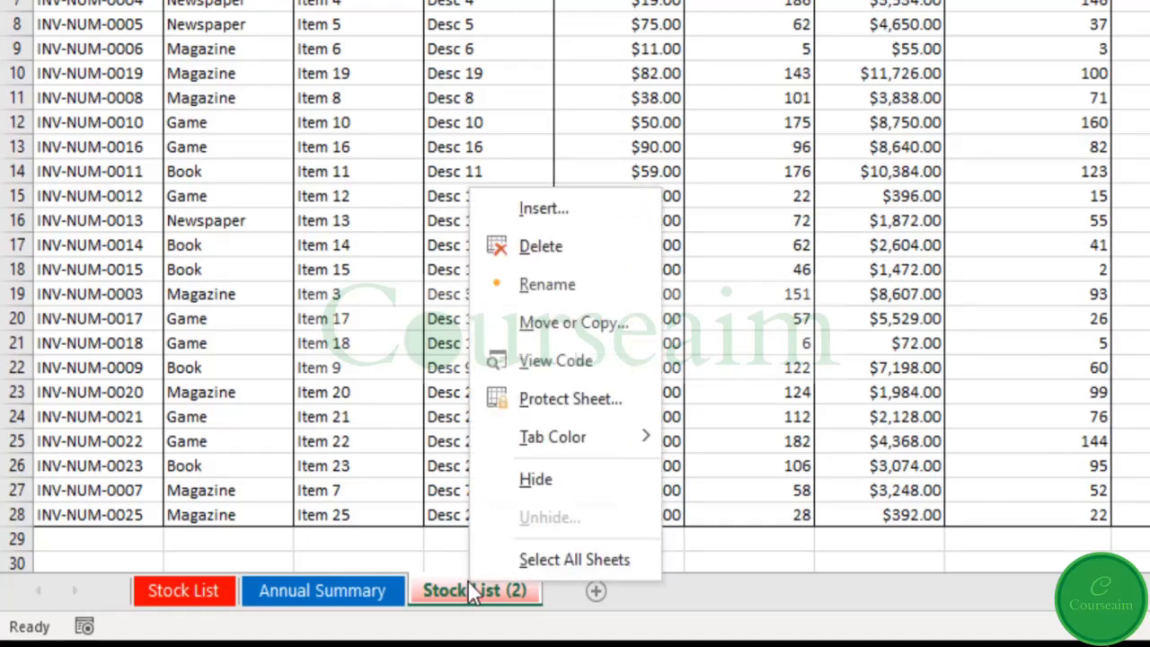
pyautogui.click(565, 316)
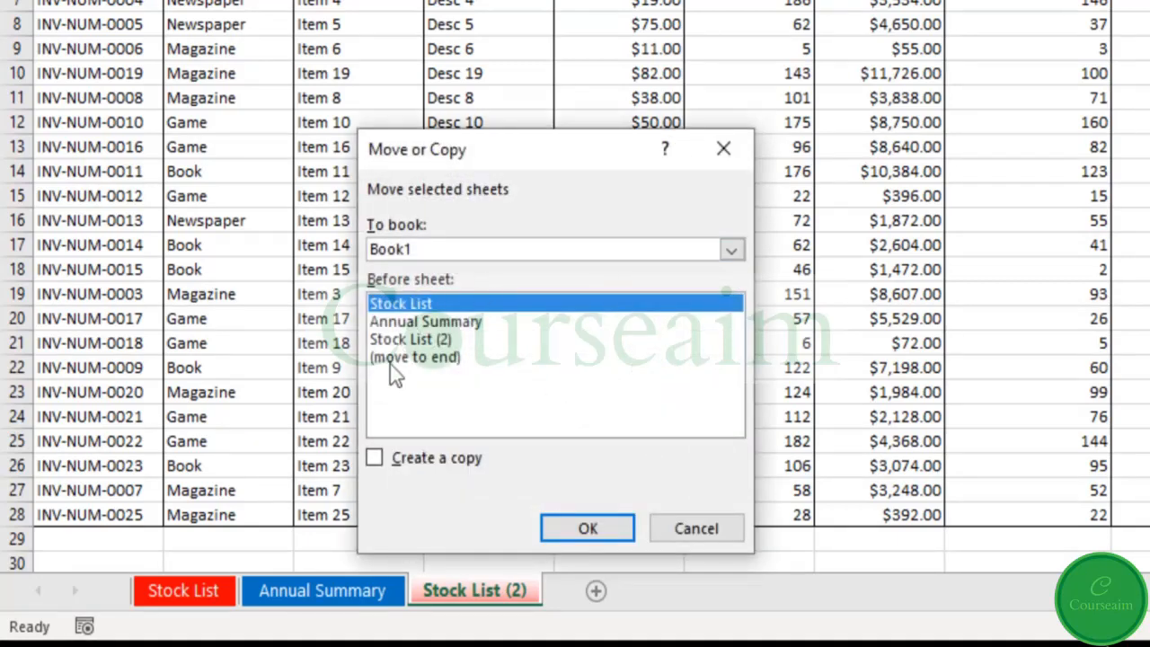
pyautogui.click(438, 359)
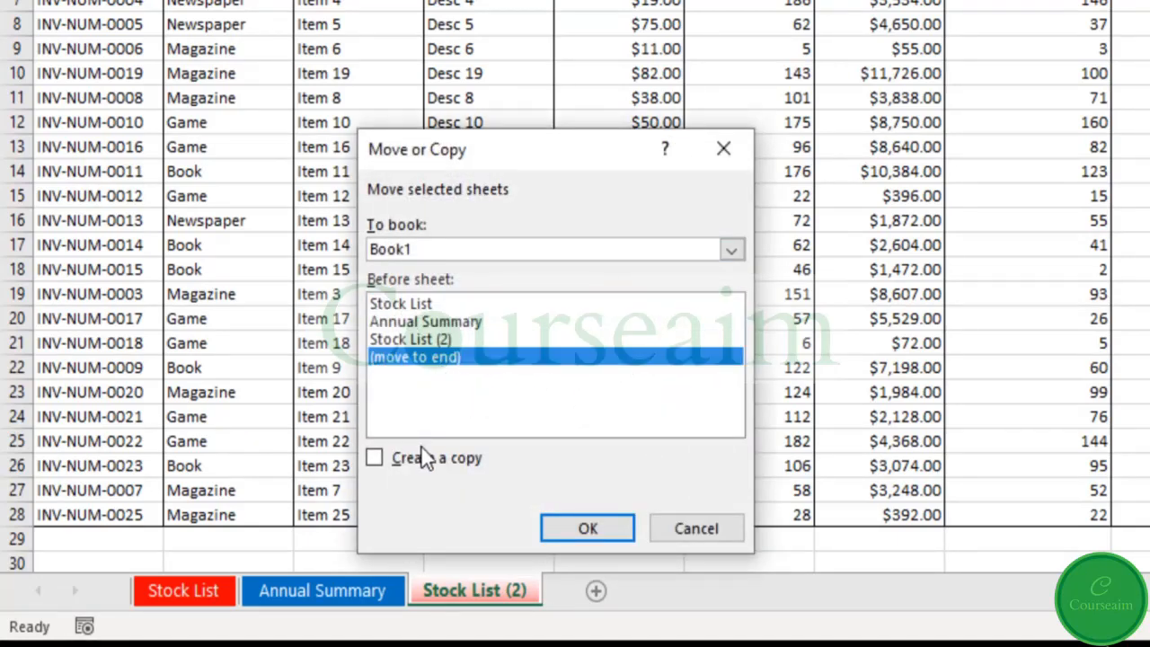
pyautogui.click(460, 473)
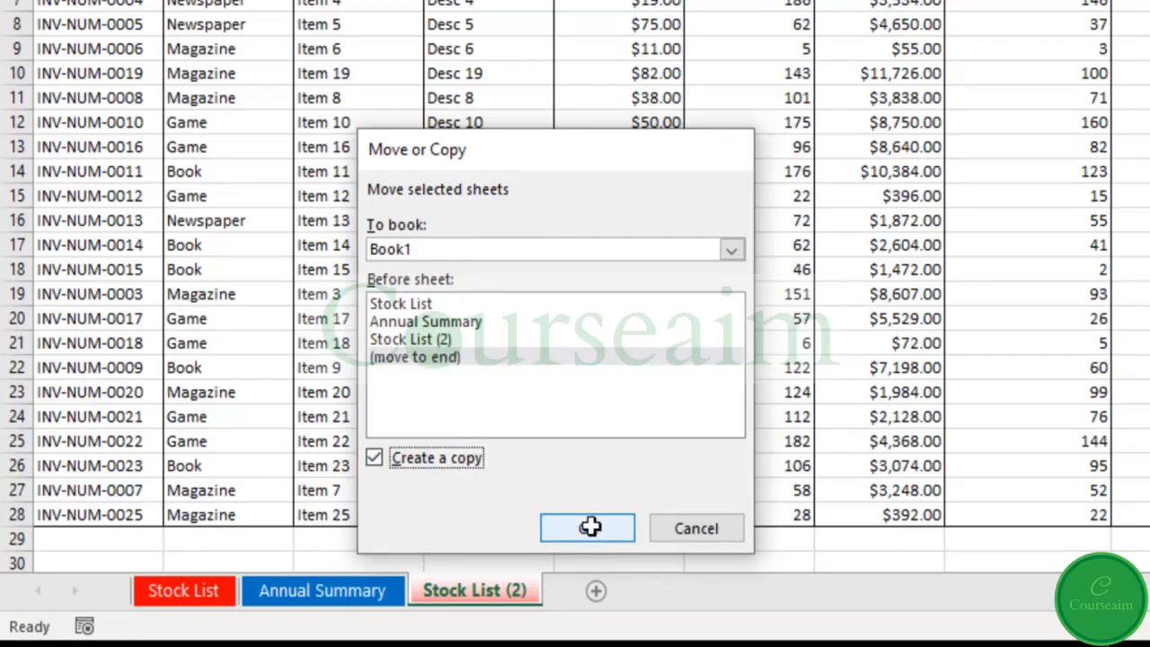
pyautogui.click(588, 528)
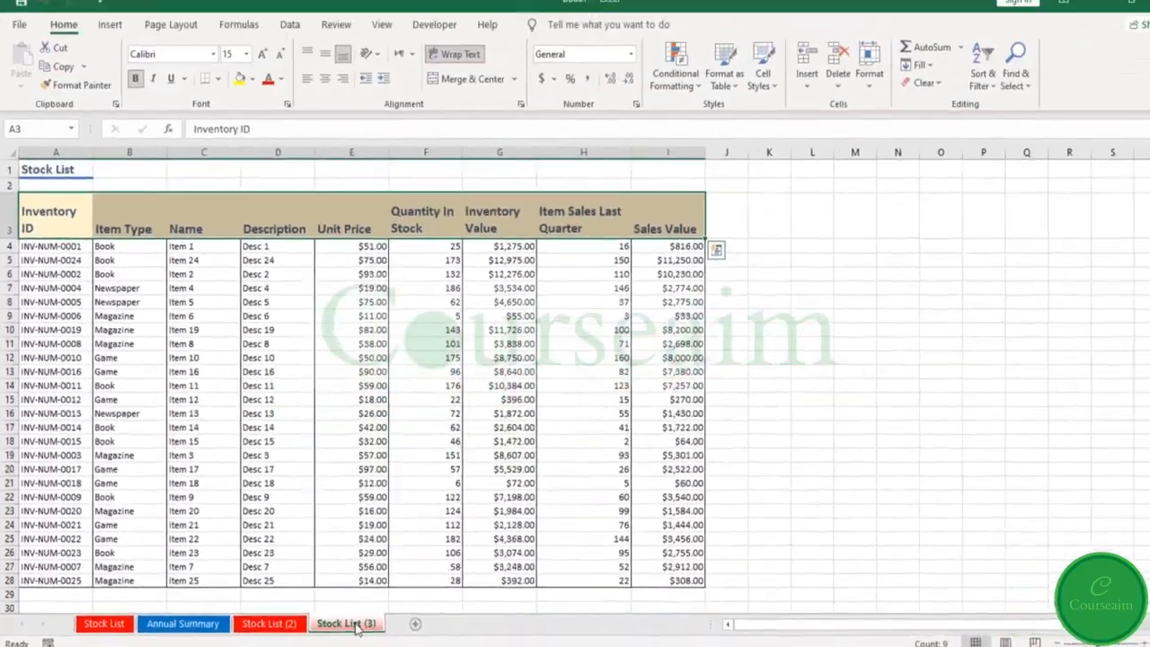